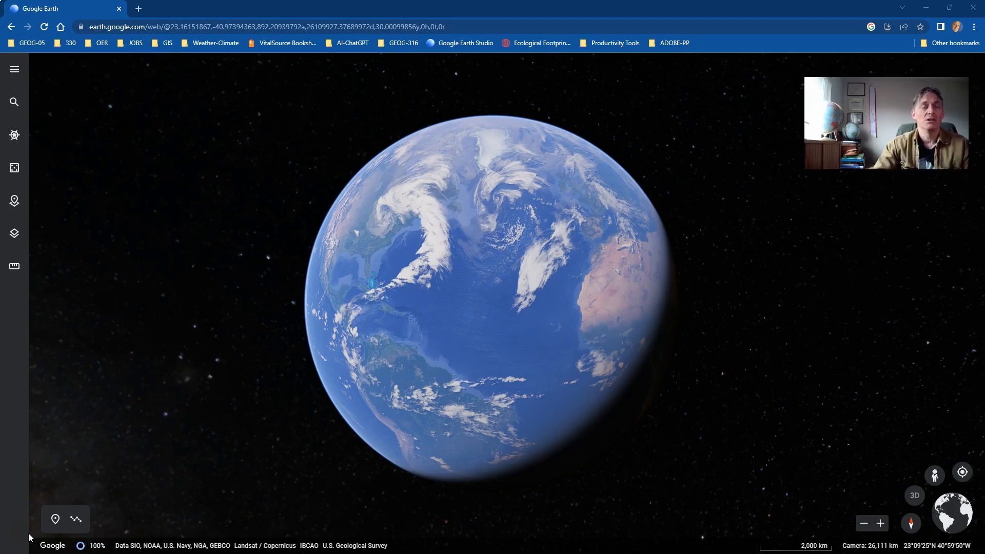
# - Open the saved VFT-EXAMPLE project and delete its Untitled Overlay feature
pyautogui.click(15, 70)
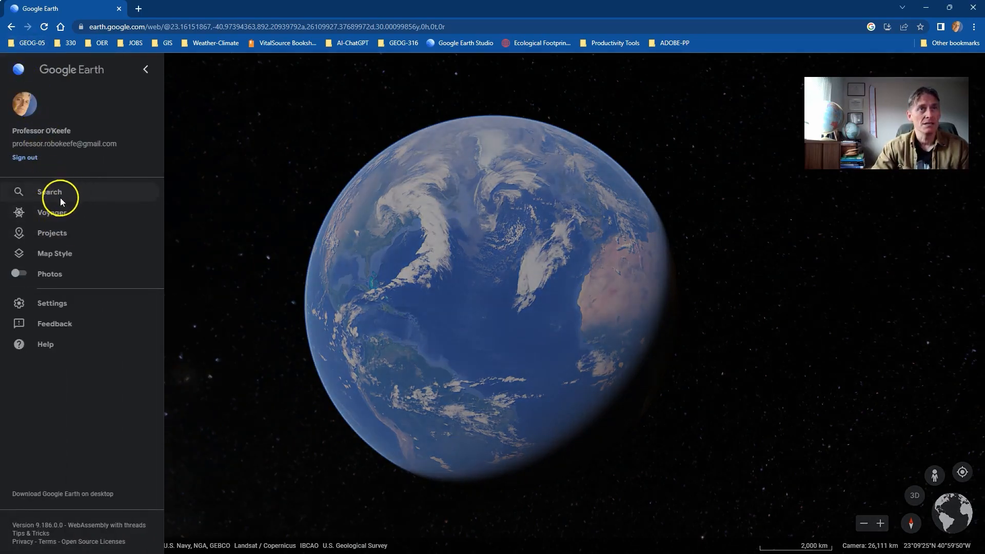
pyautogui.click(60, 232)
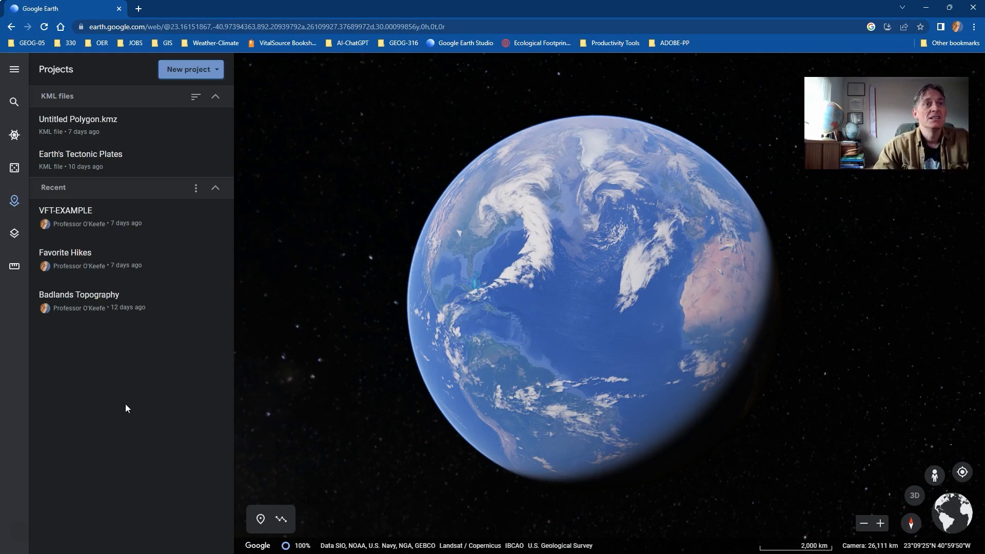
pyautogui.click(65, 216)
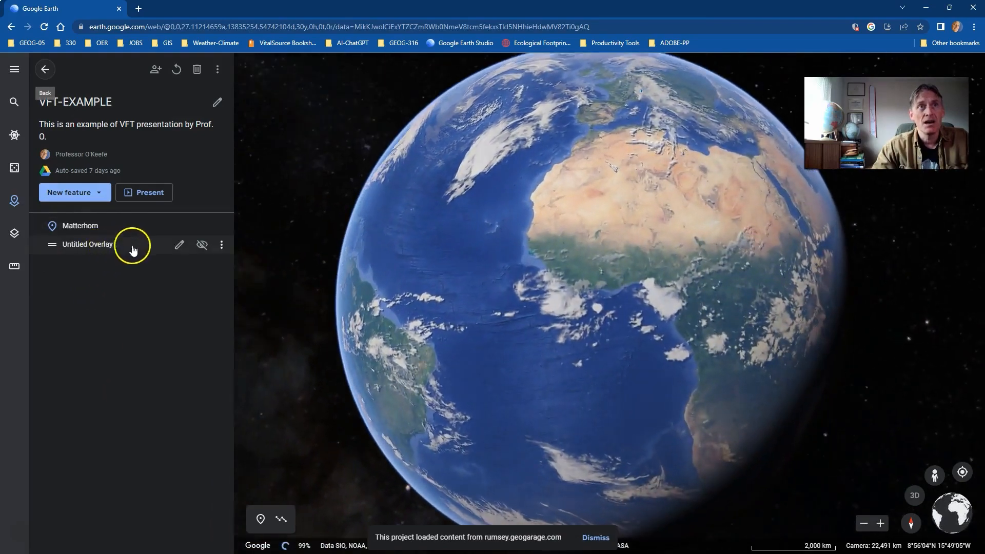
pyautogui.click(221, 246)
pyautogui.click(258, 272)
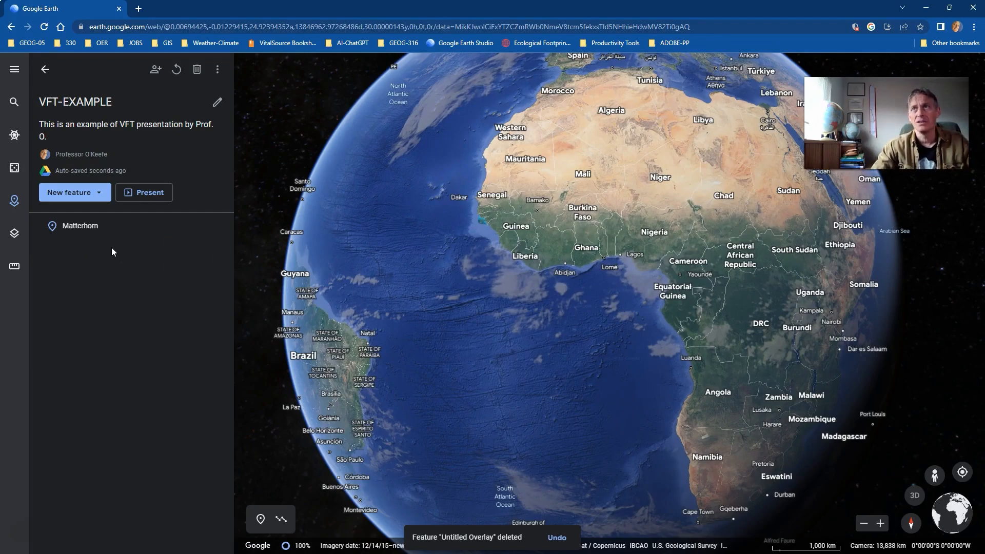
# - Start a new path at London Heathrow Airport and add a second point near Birmingham
pyautogui.moveTo(708, 349); pyautogui.dragTo(675, 401)
pyautogui.moveTo(682, 293)
pyautogui.mouseDown()
pyautogui.moveTo(686, 380)
pyautogui.moveTo(698, 369)
pyautogui.mouseUp()
pyautogui.moveTo(644, 255)
pyautogui.mouseDown()
pyautogui.moveTo(636, 320)
pyautogui.moveTo(646, 355)
pyautogui.mouseUp()
pyautogui.moveTo(609, 323); pyautogui.dragTo(654, 355)
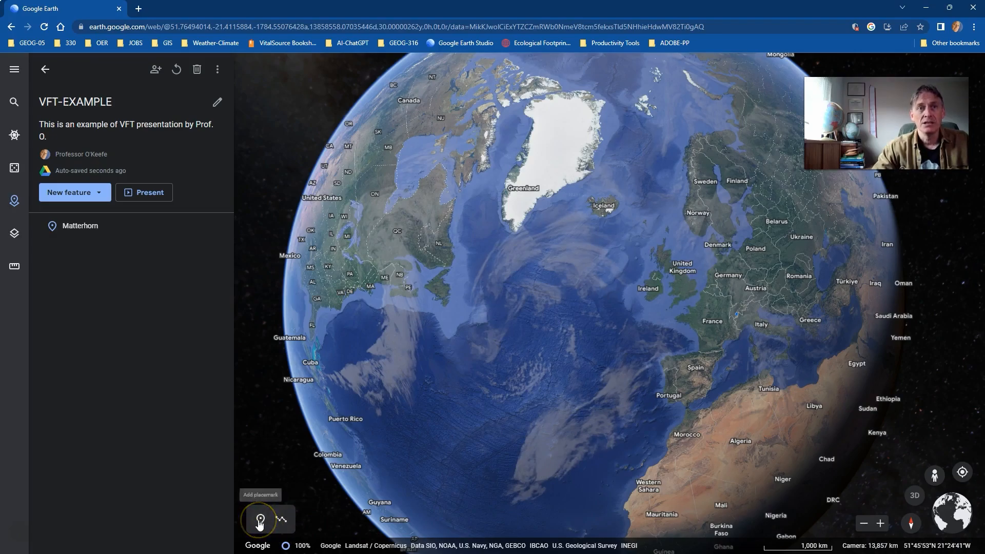
pyautogui.moveTo(82, 235)
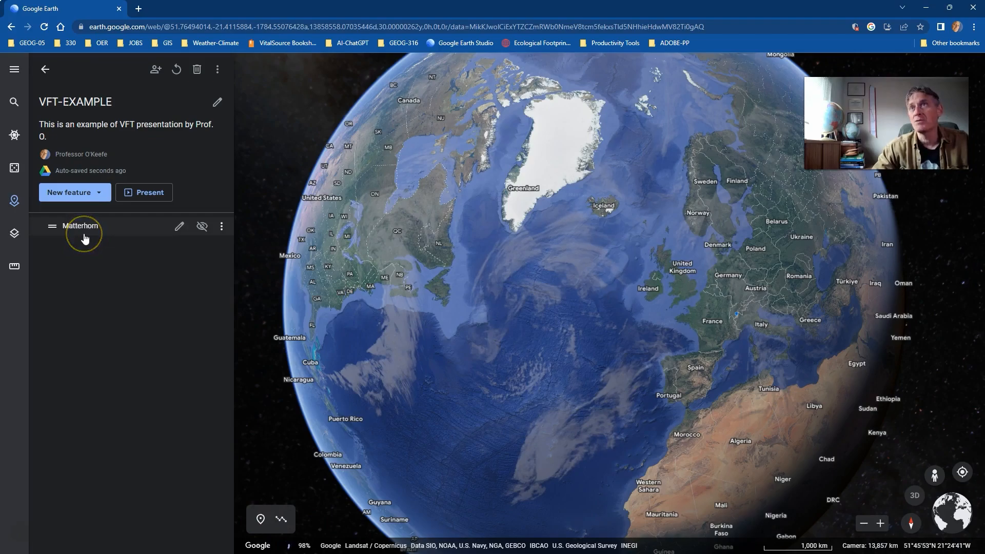
pyautogui.click(281, 520)
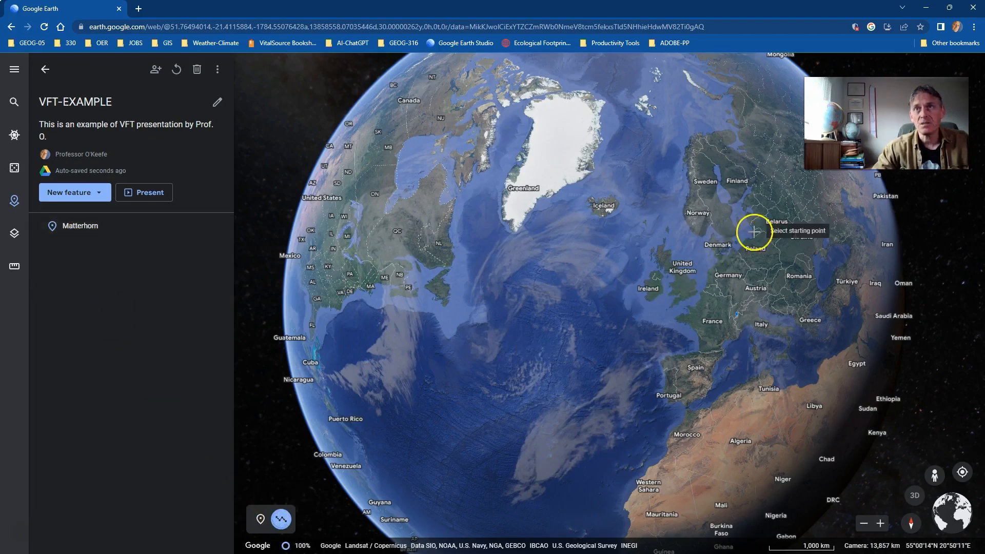
pyautogui.moveTo(667, 249); pyautogui.dragTo(593, 334)
pyautogui.scroll(5, 593, 334)
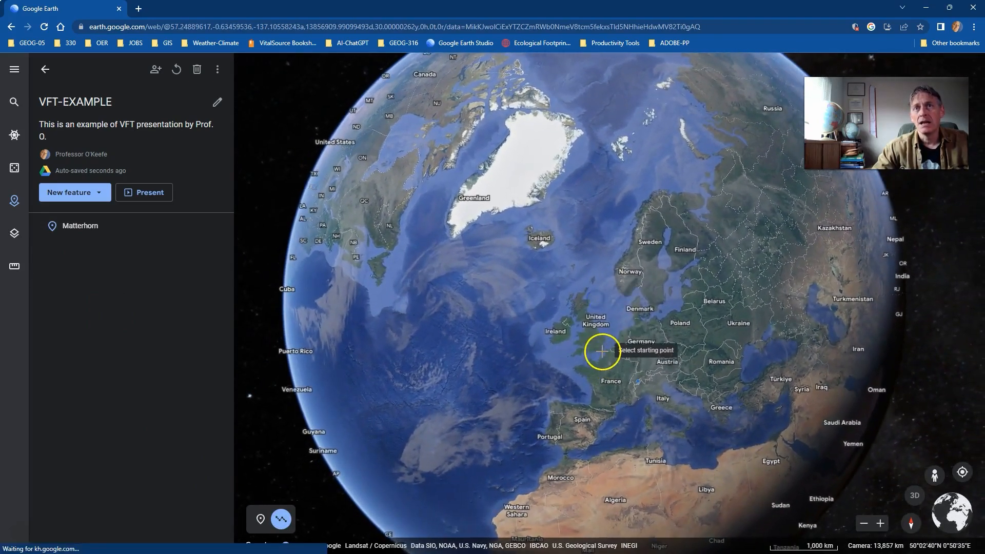
pyautogui.scroll(6, 582, 336)
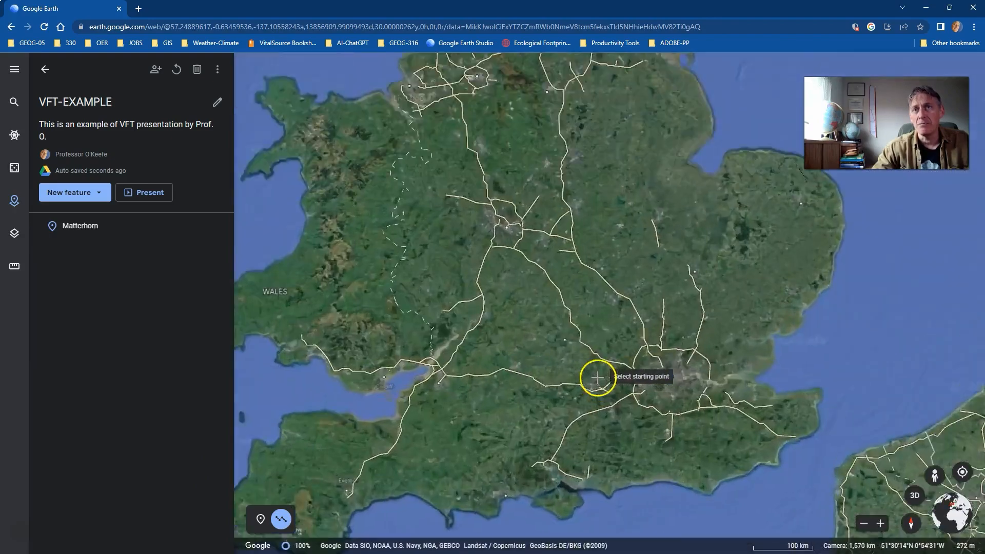
pyautogui.scroll(4, 699, 374)
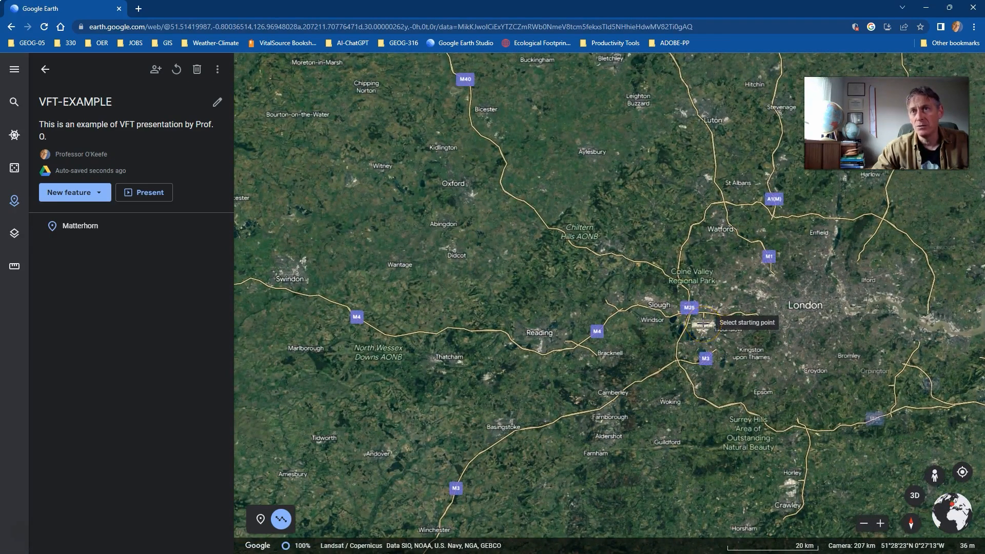
pyautogui.scroll(-5, 703, 324)
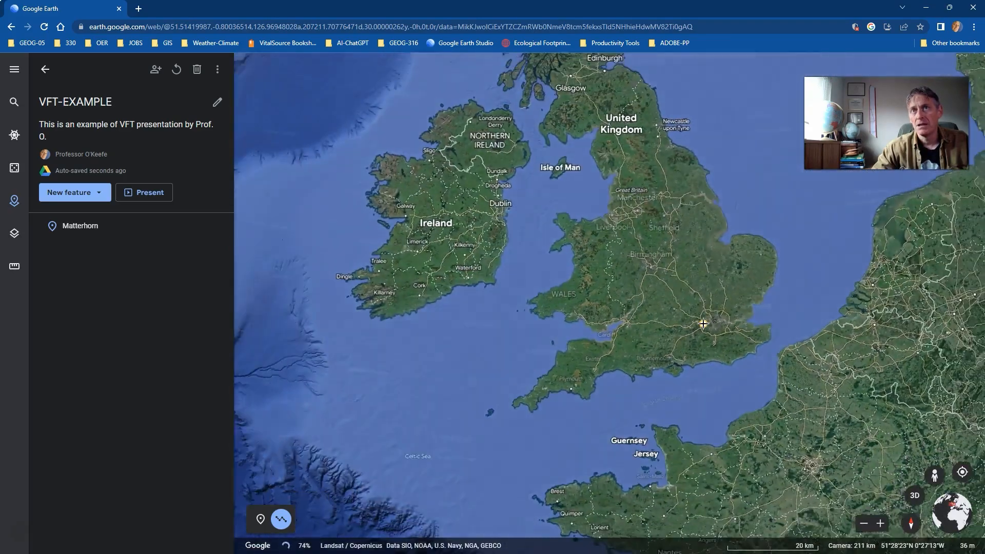
pyautogui.click(656, 267)
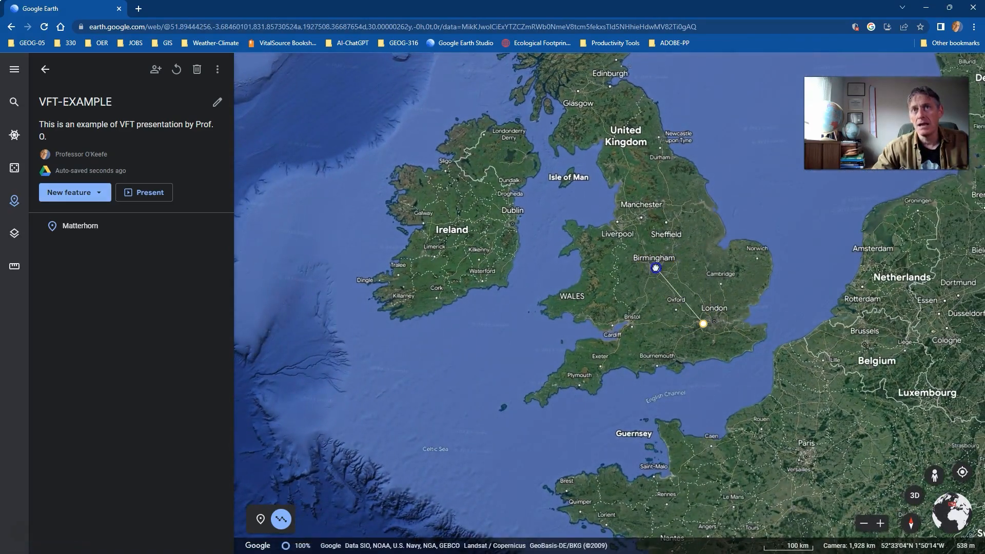
# - Extend the path northwest with points over Scotland and the North Atlantic up to Iceland's southwest coast
pyautogui.scroll(-2, 656, 267)
pyautogui.scroll(-3, 656, 267)
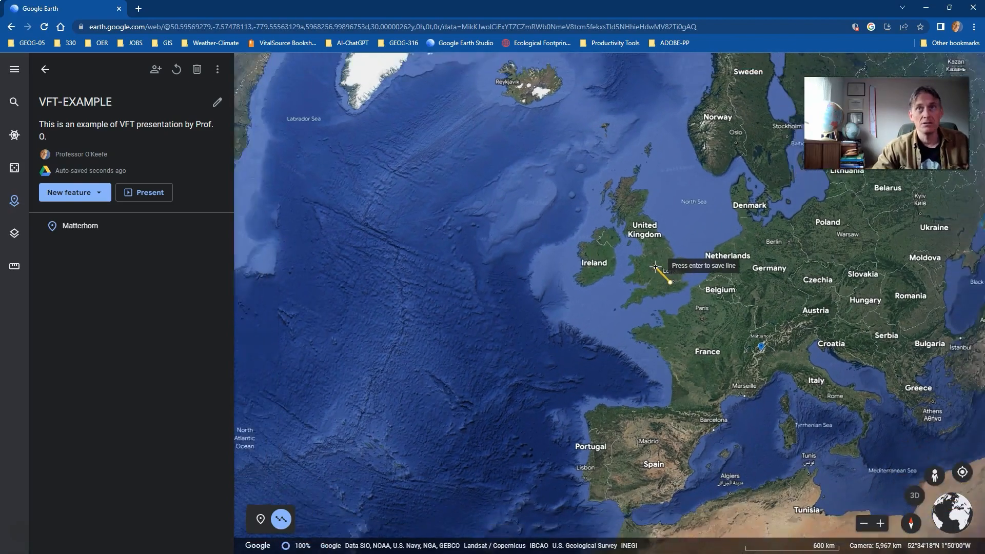
pyautogui.scroll(-2, 656, 268)
pyautogui.click(622, 224)
pyautogui.click(587, 178)
pyautogui.click(577, 170)
pyautogui.click(536, 126)
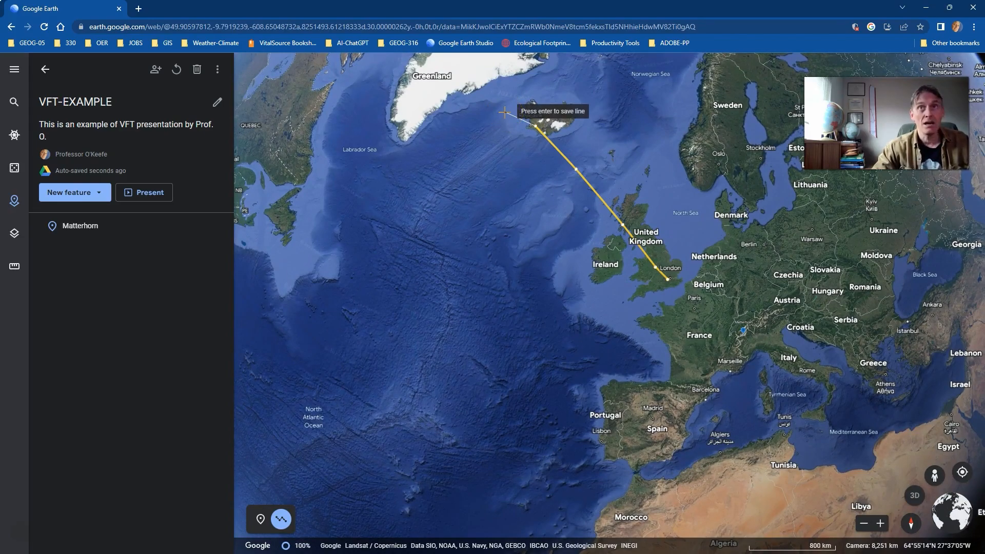
# - Continue the path west across Greenland to Baffin Island in northern Canada
pyautogui.scroll(-1, 504, 111)
pyautogui.scroll(-3, 514, 115)
pyautogui.moveTo(513, 124); pyautogui.dragTo(670, 255)
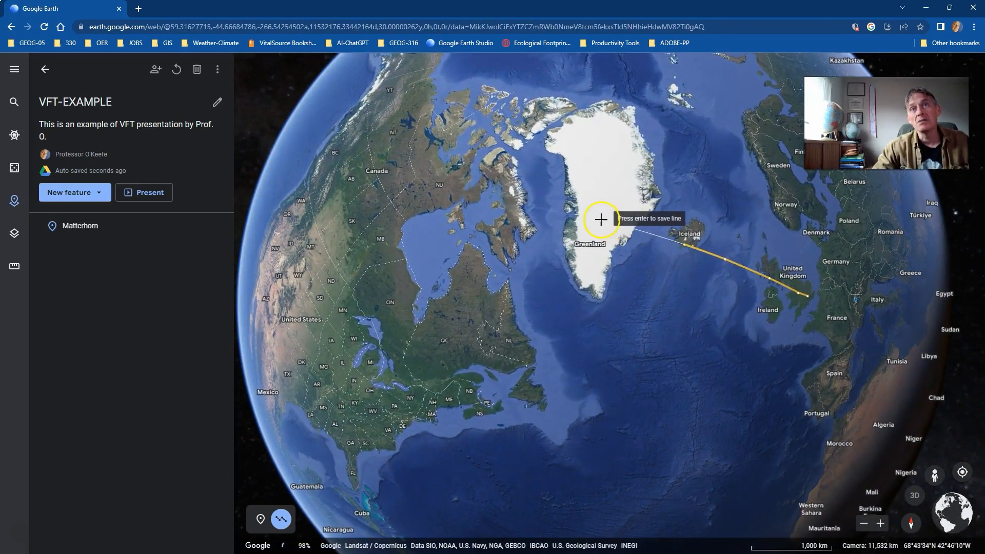
pyautogui.click(563, 214)
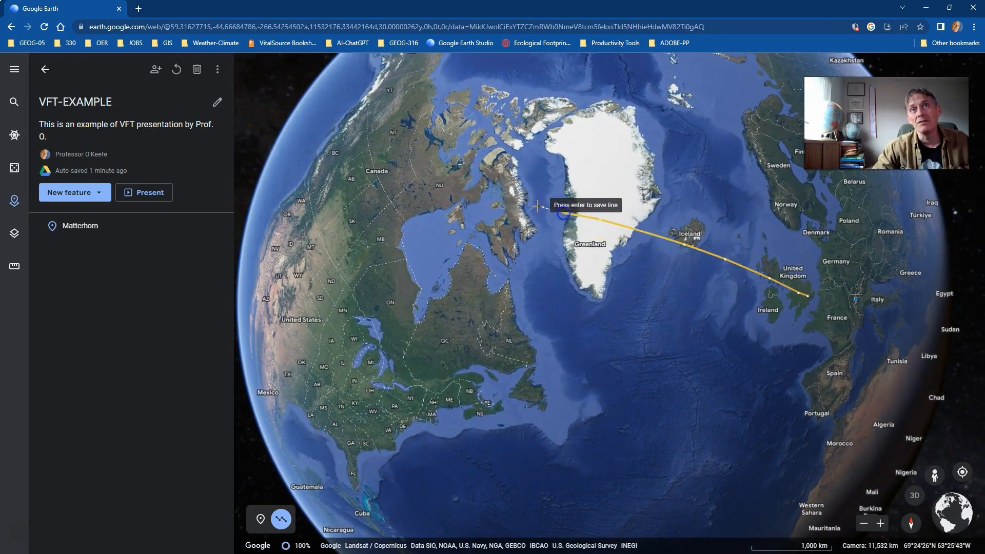
pyautogui.click(484, 205)
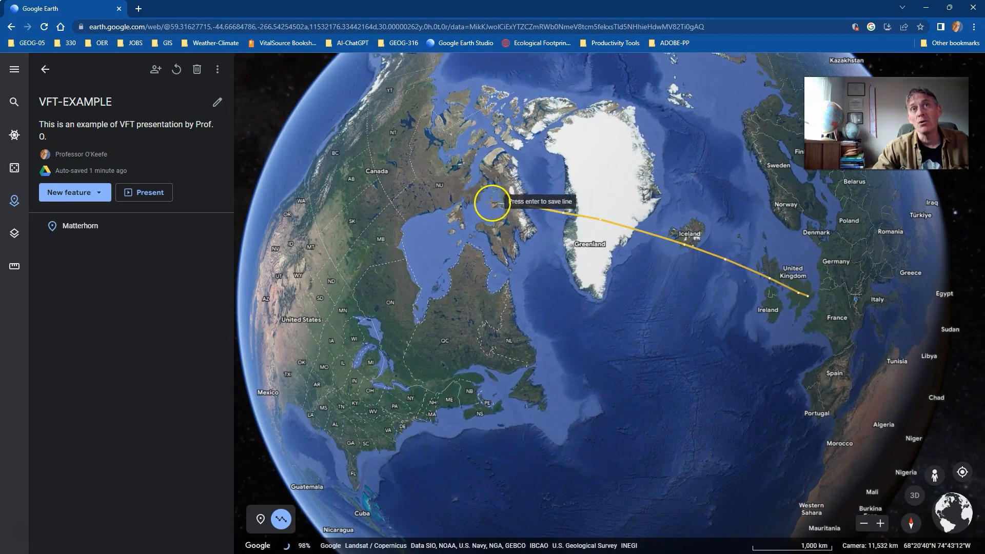
# - Continue the path southwest across Nunavut and Alberta, through eastern Oregon, to western Nevada near the California border
pyautogui.click(458, 204)
pyautogui.click(459, 204)
pyautogui.moveTo(423, 200); pyautogui.dragTo(393, 196)
pyautogui.click(324, 190)
pyautogui.moveTo(324, 190); pyautogui.dragTo(493, 248)
pyautogui.click(467, 250)
pyautogui.click(451, 293)
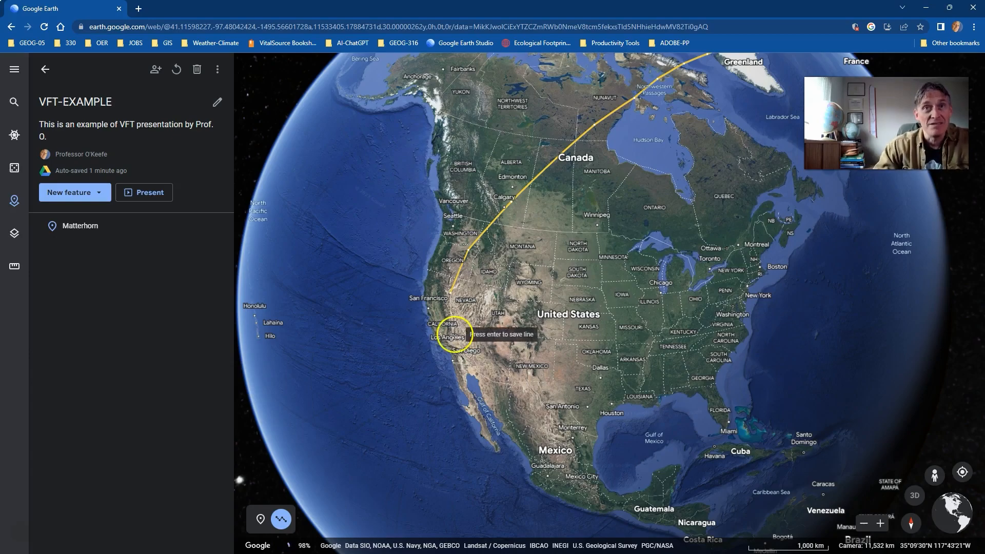
# - Add points down through central California, end the path at Los Angeles International Airport, and save it to the project
pyautogui.scroll(5, 450, 338)
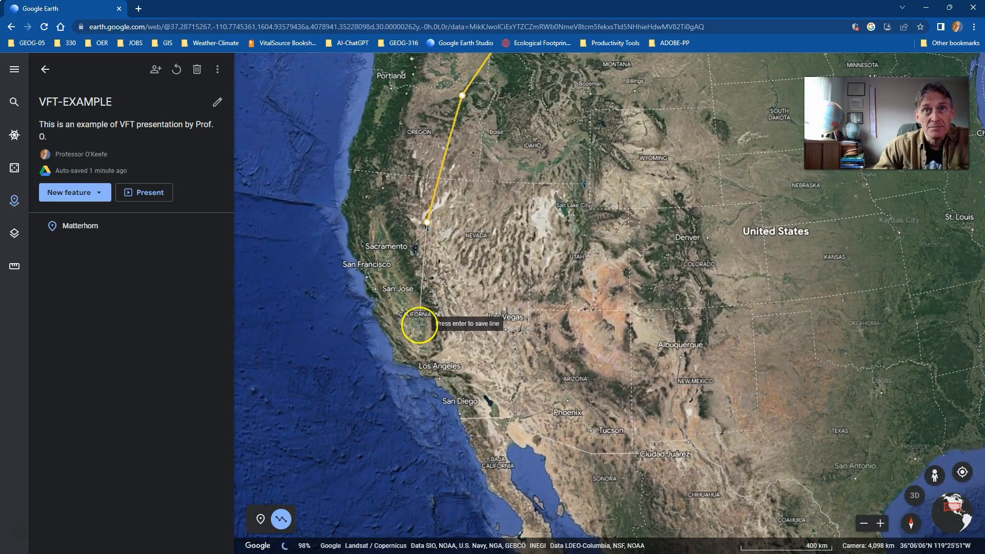
pyautogui.click(420, 324)
pyautogui.click(431, 369)
pyautogui.scroll(4, 431, 370)
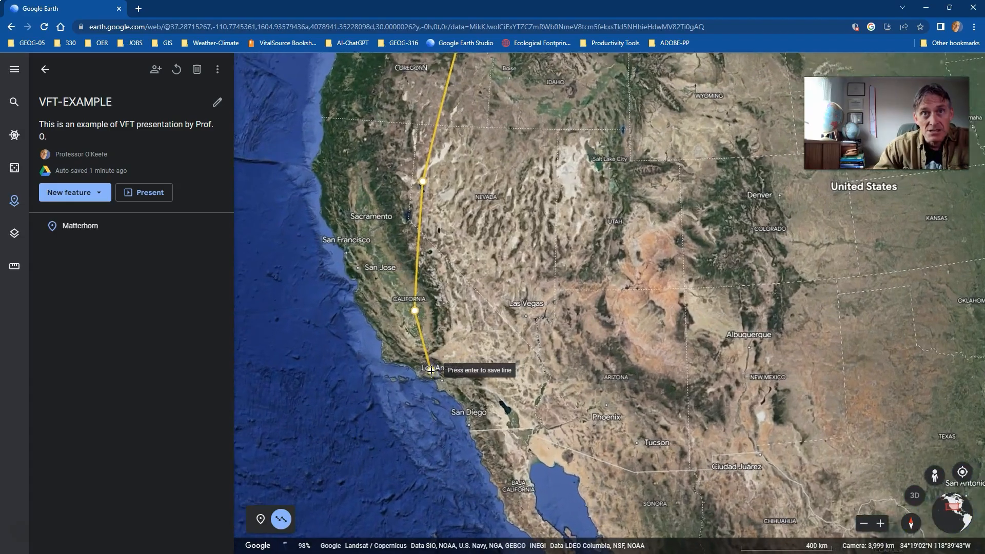
pyautogui.scroll(5, 443, 394)
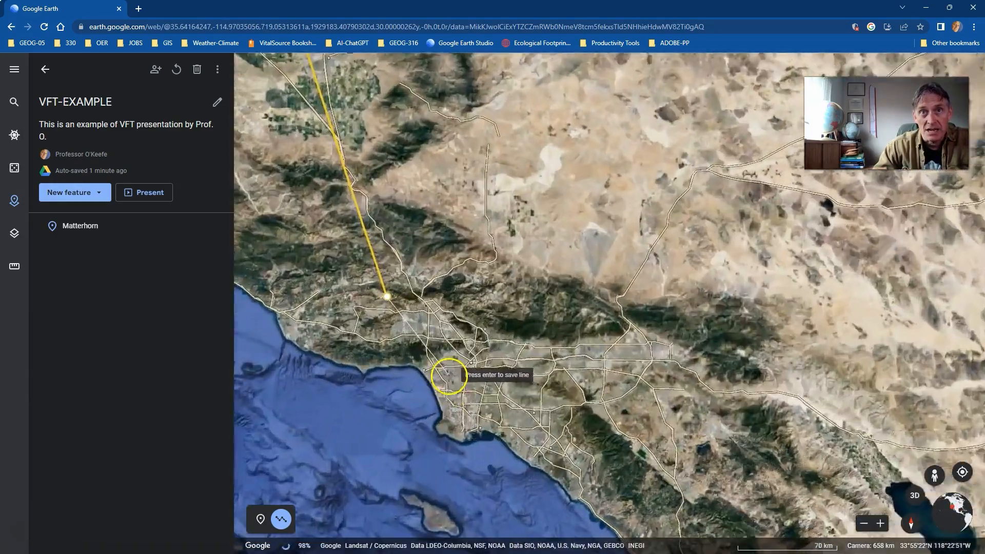
pyautogui.scroll(5, 431, 375)
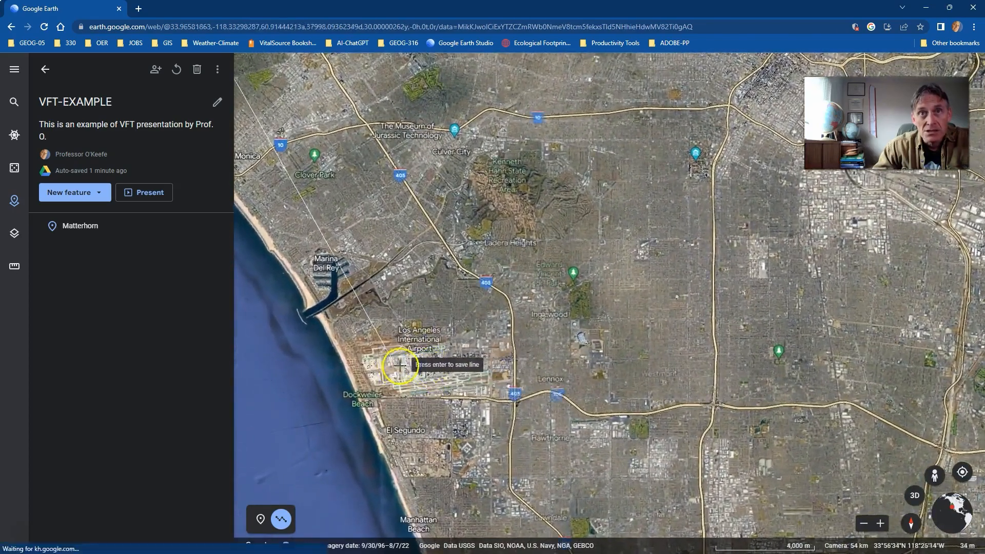
pyautogui.scroll(4, 432, 375)
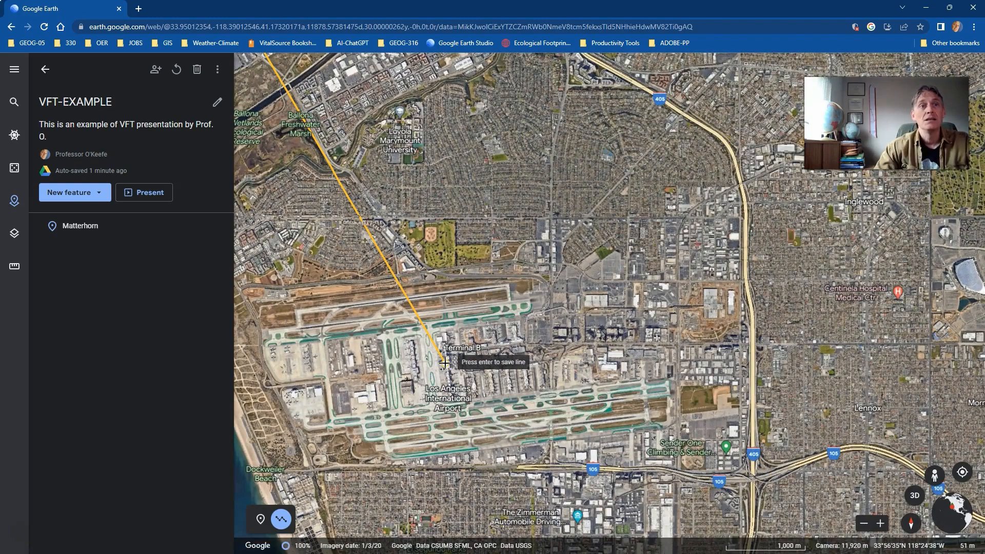
pyautogui.press('Return')
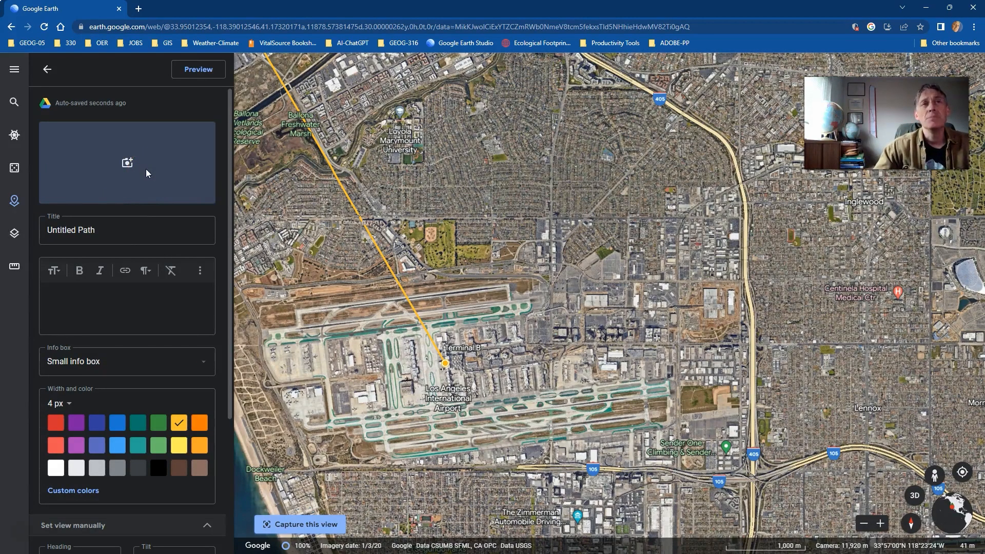
# - Title the path "Flight Path from LHR to LAX" and enter the description "This was the first time I crossed the Arctic Circle."
pyautogui.click(138, 230)
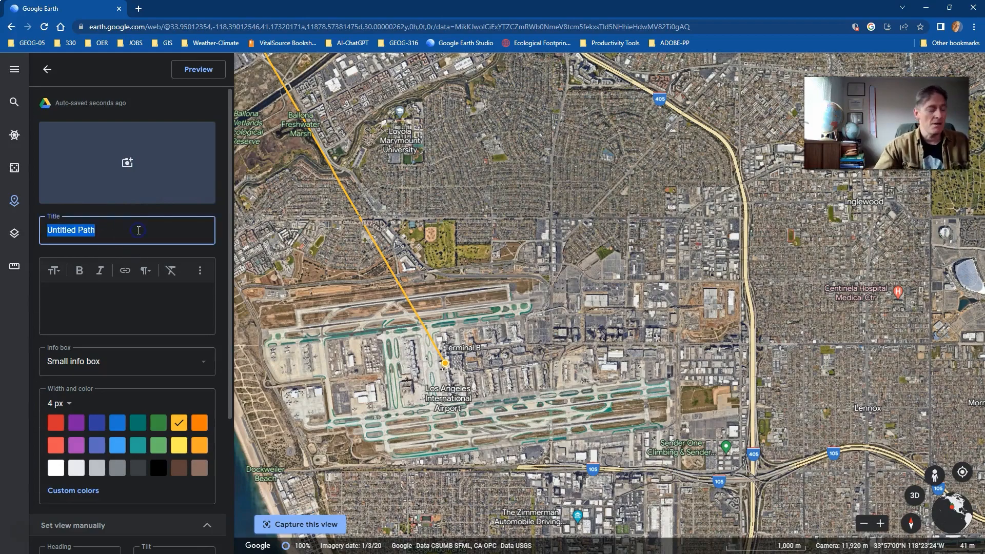
pyautogui.write('Flight Path from LHR to LAX')
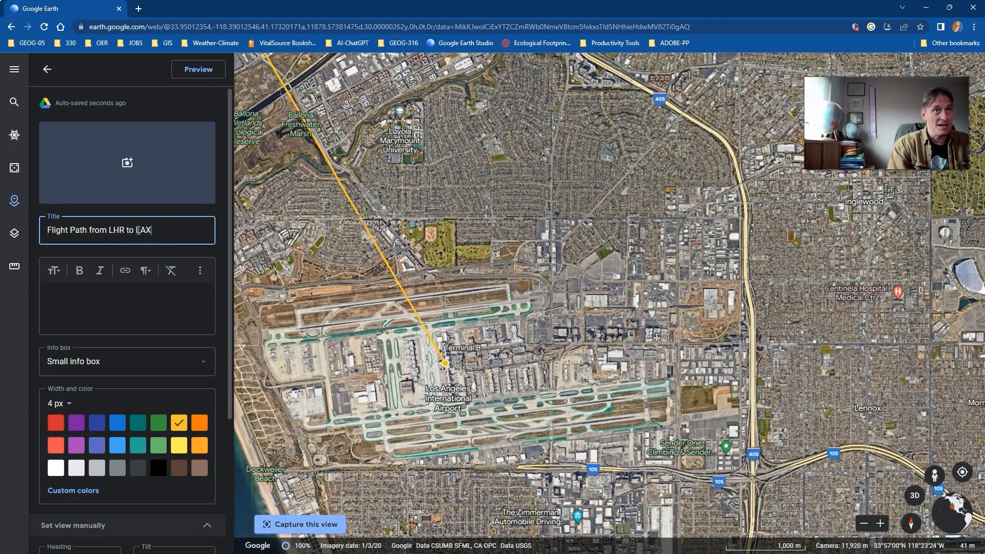
pyautogui.click(121, 294)
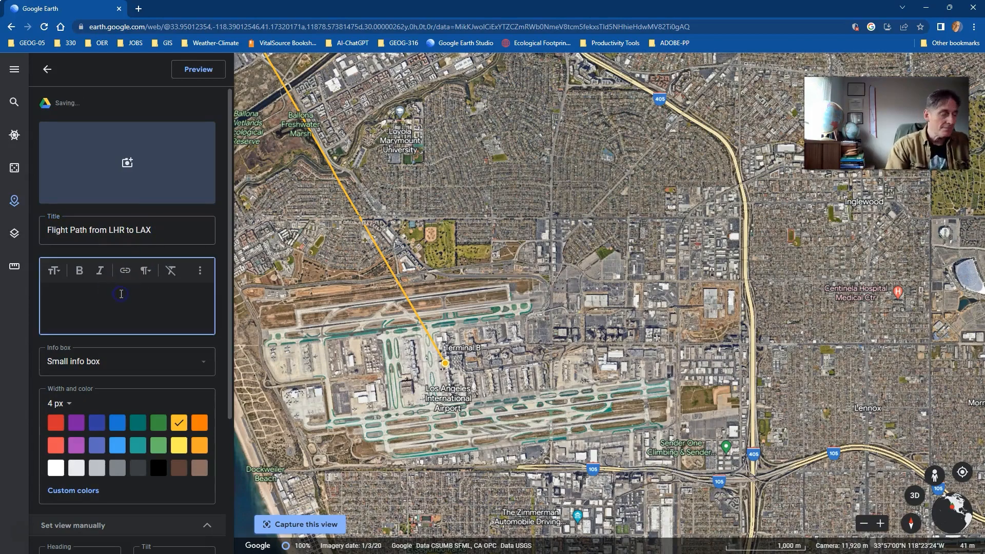
pyautogui.click(122, 298)
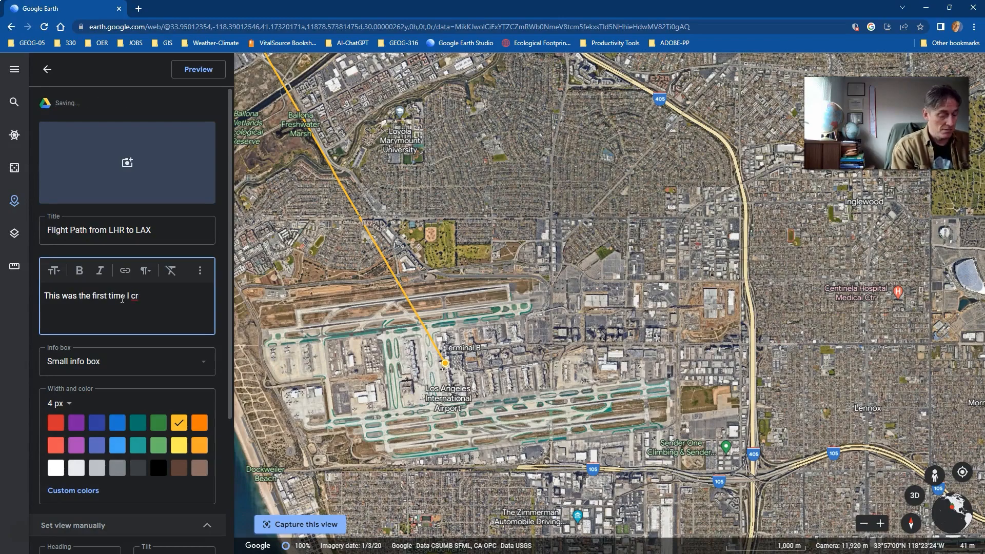
pyautogui.write('ed the Arctic Ci')
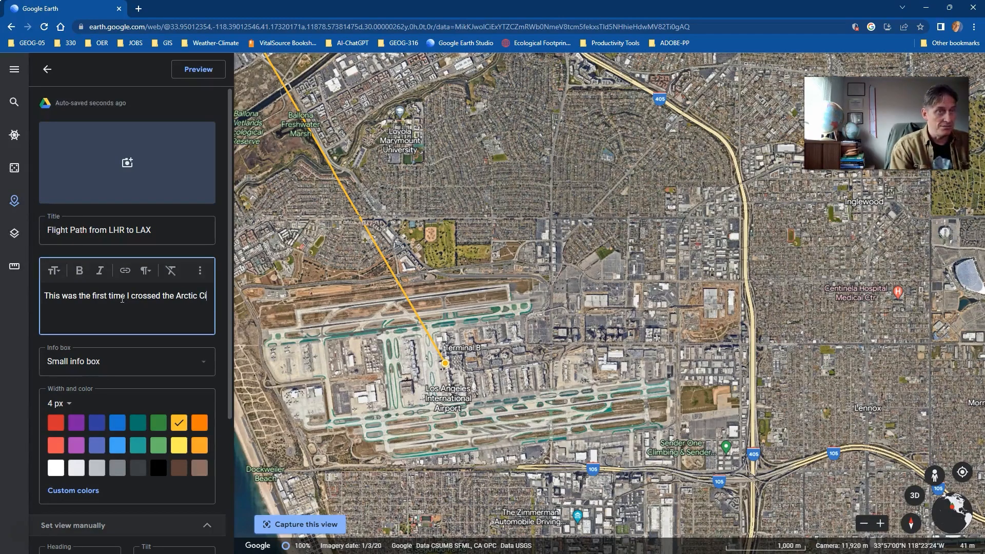
pyautogui.write('rcle.')
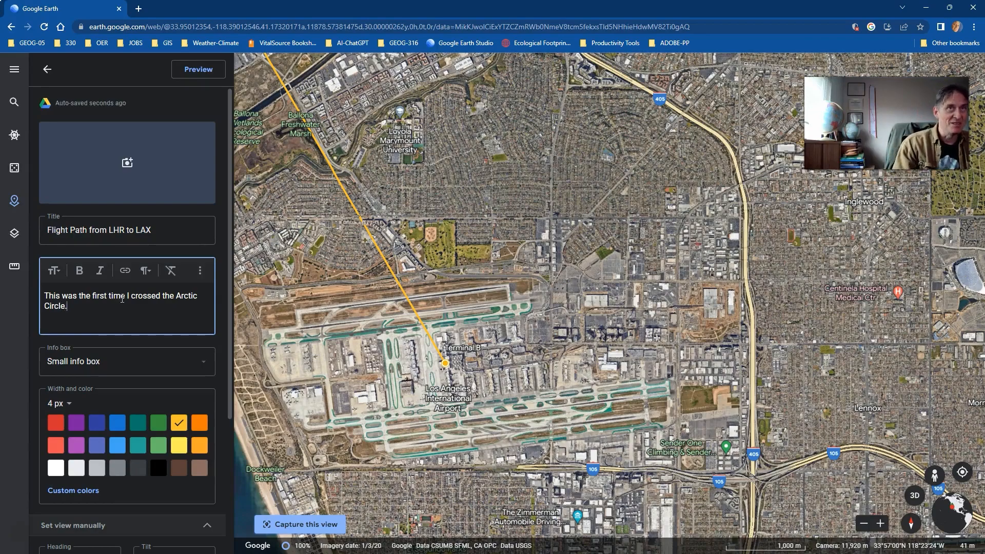
pyautogui.click(147, 158)
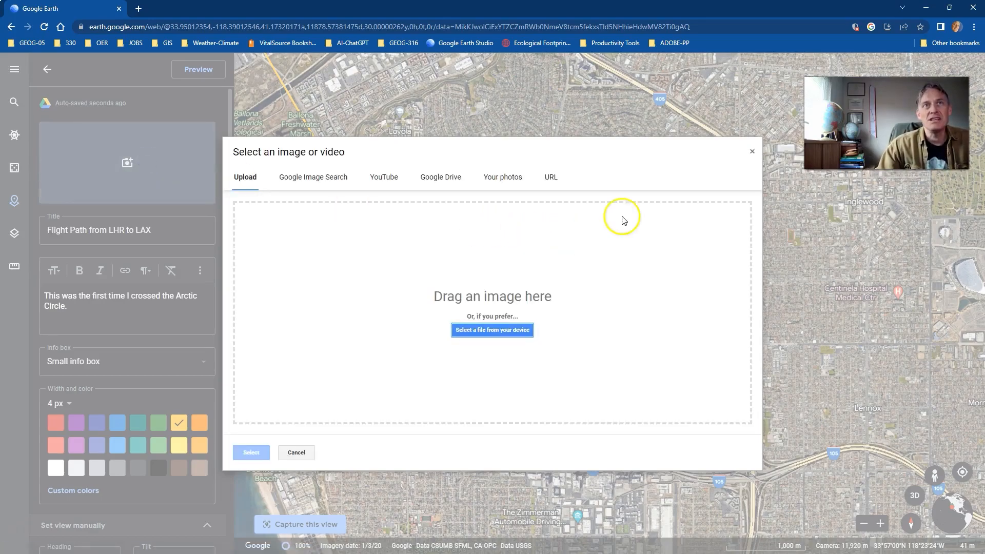
pyautogui.click(505, 336)
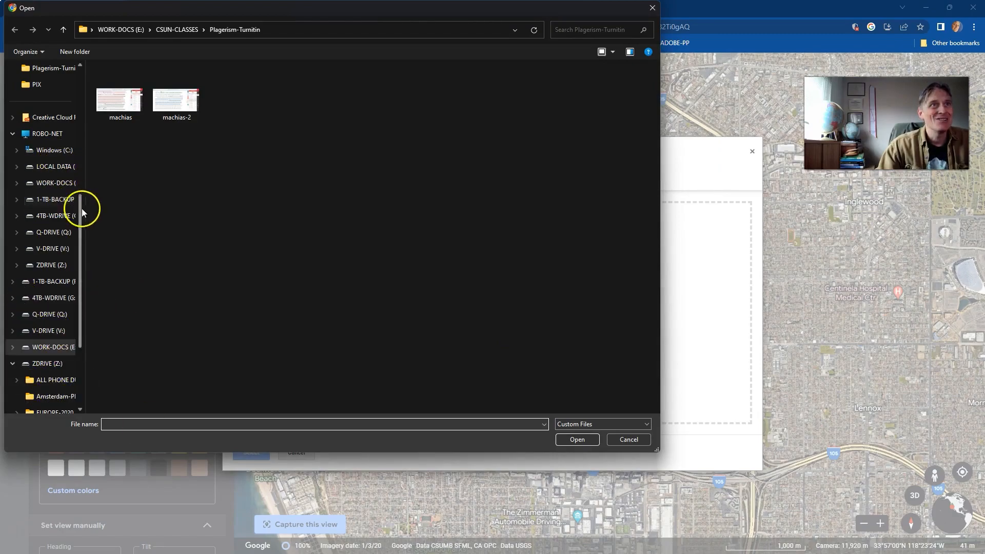
pyautogui.scroll(6, 81, 235)
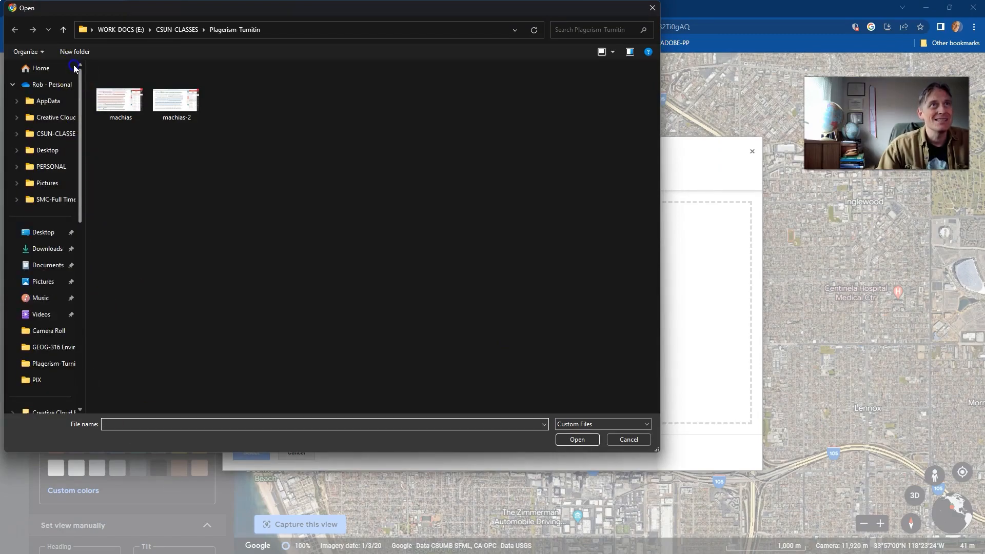
pyautogui.click(50, 232)
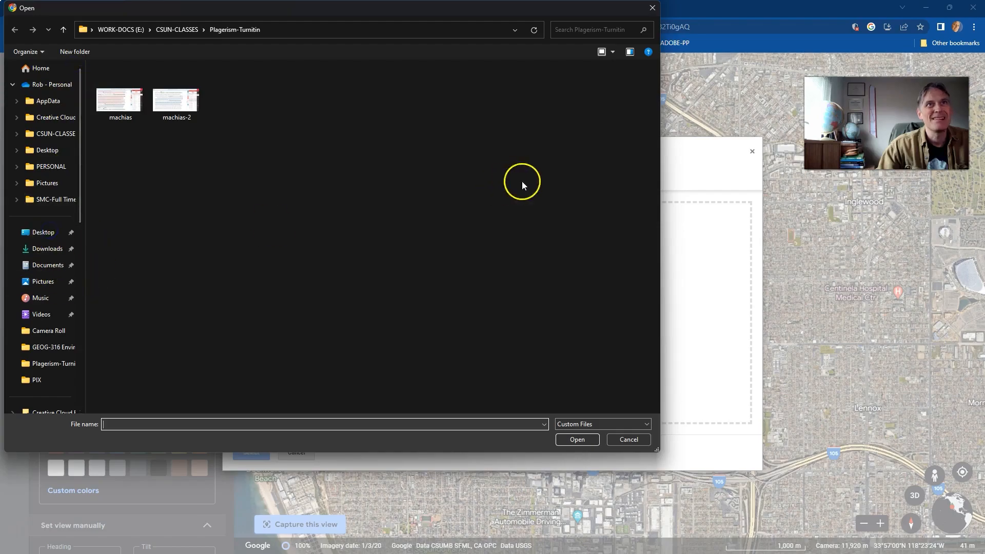
pyautogui.click(45, 233)
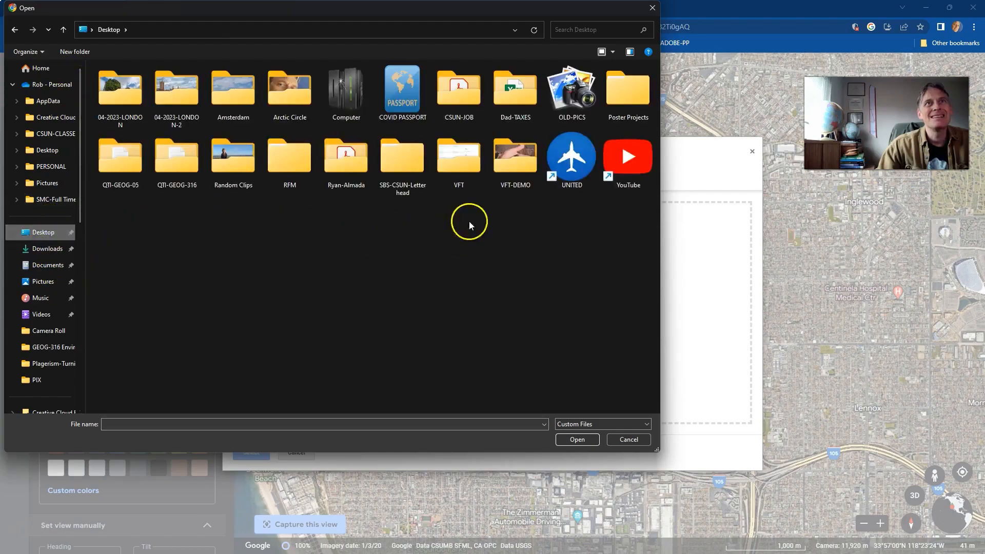
pyautogui.doubleClick(303, 95)
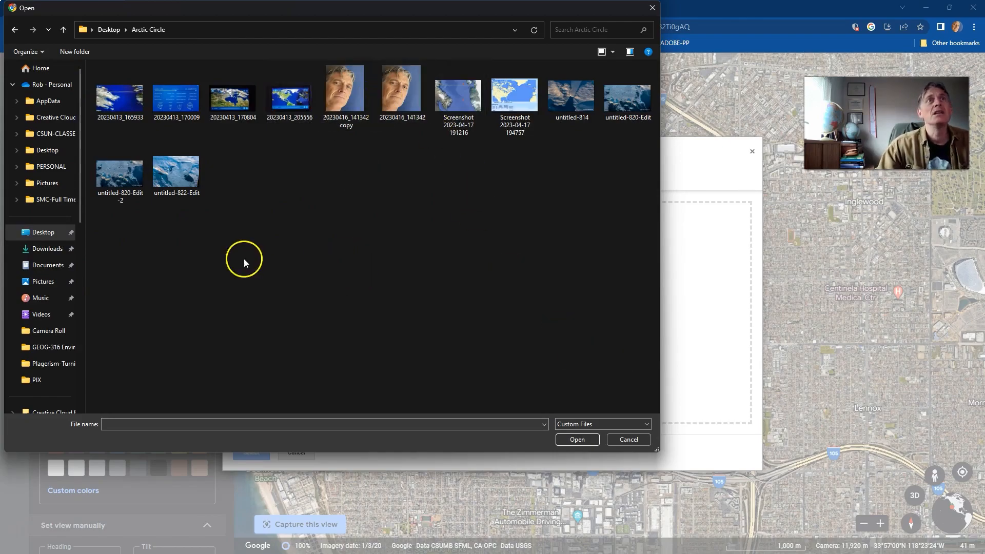
pyautogui.click(124, 104)
pyautogui.click(464, 106)
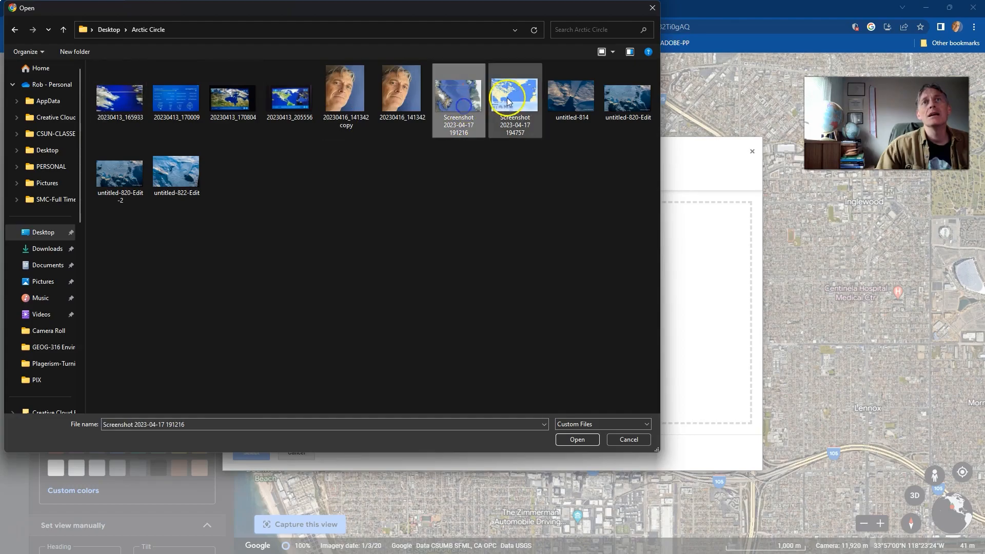
pyautogui.click(578, 440)
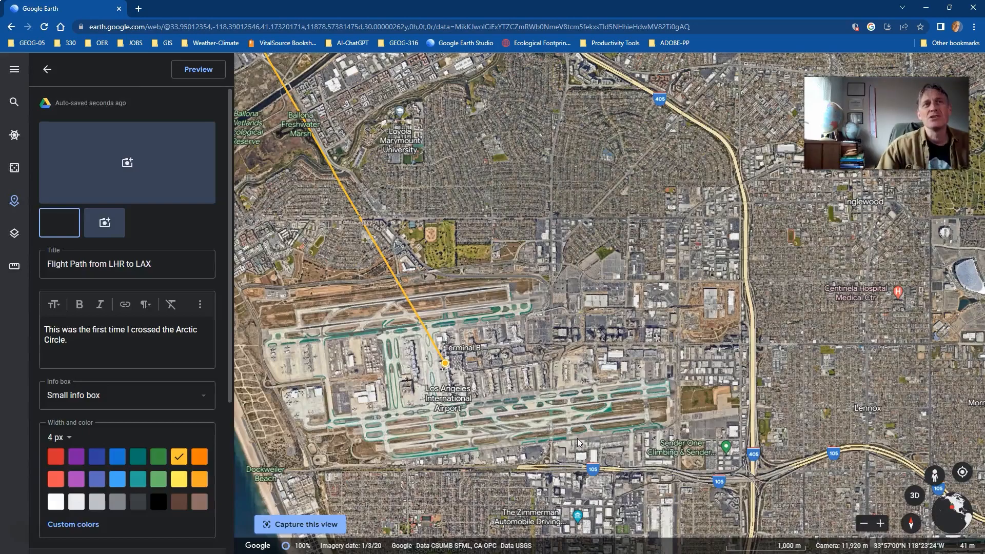
pyautogui.click(113, 229)
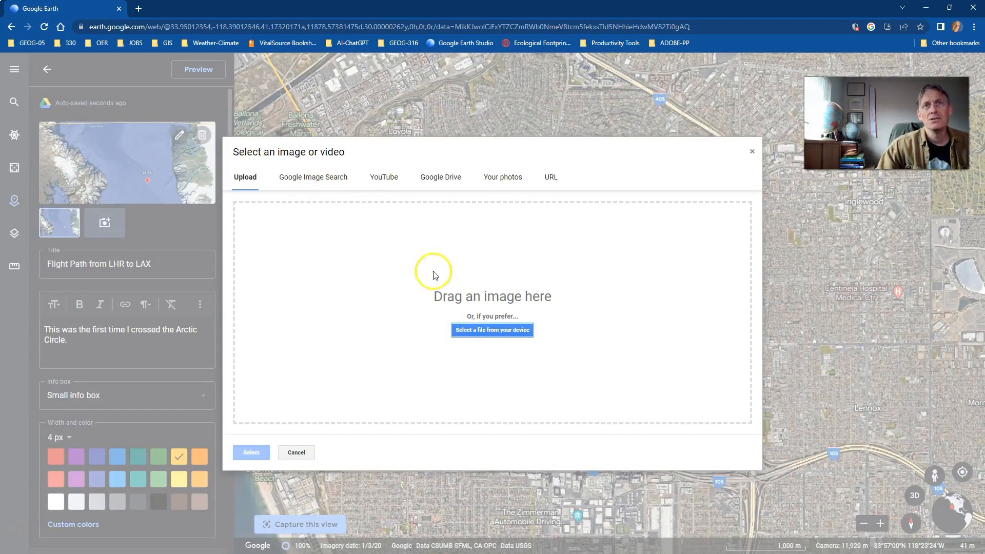
pyautogui.click(512, 334)
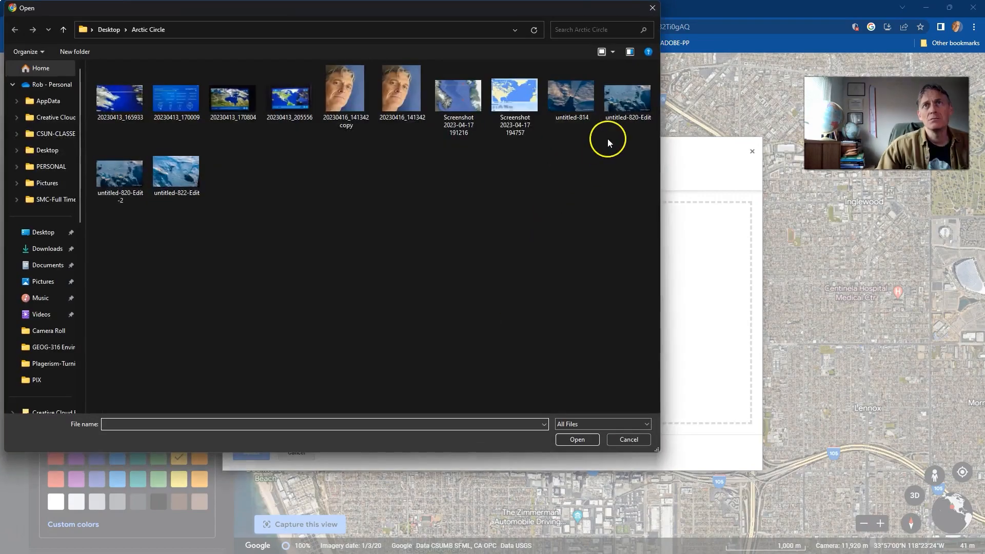
pyautogui.click(510, 96)
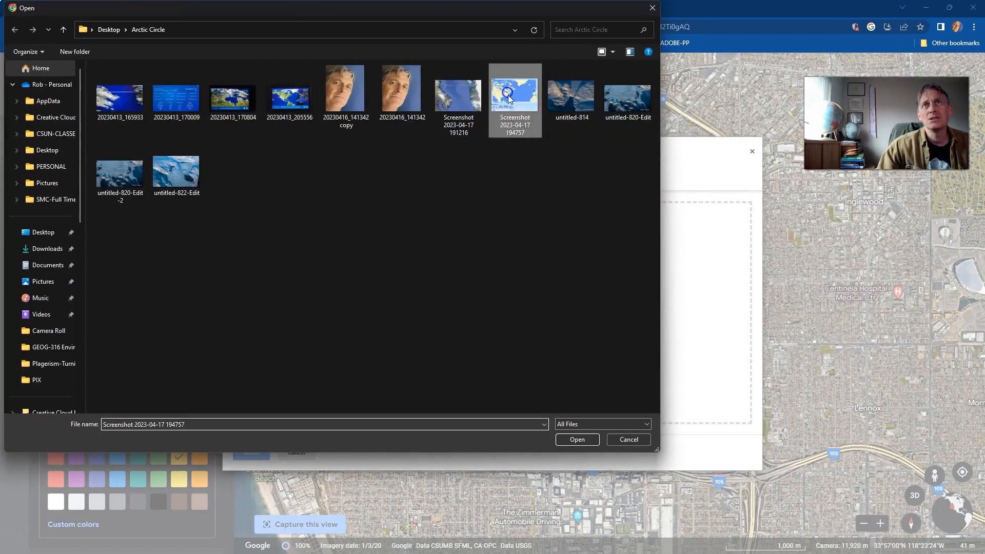
pyautogui.click(588, 440)
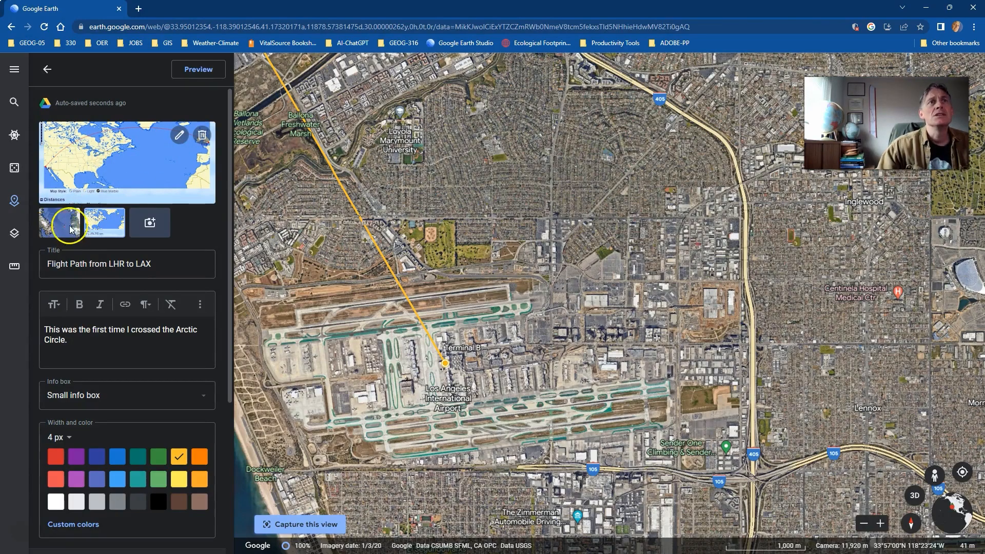
# - Add "20230413_165933" from the Arctic Circle folder as the path's third image
pyautogui.click(150, 222)
pyautogui.click(526, 330)
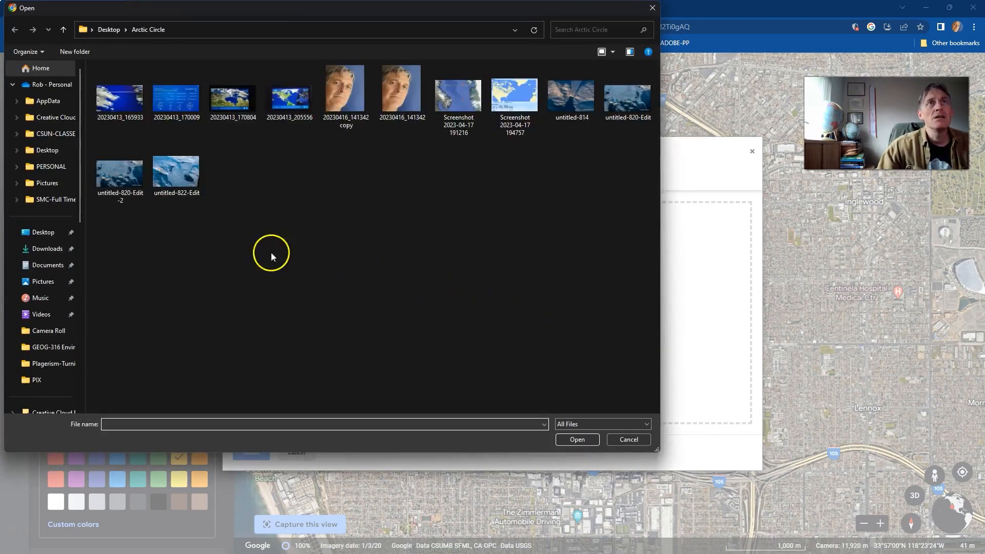
pyautogui.click(119, 106)
pyautogui.click(588, 438)
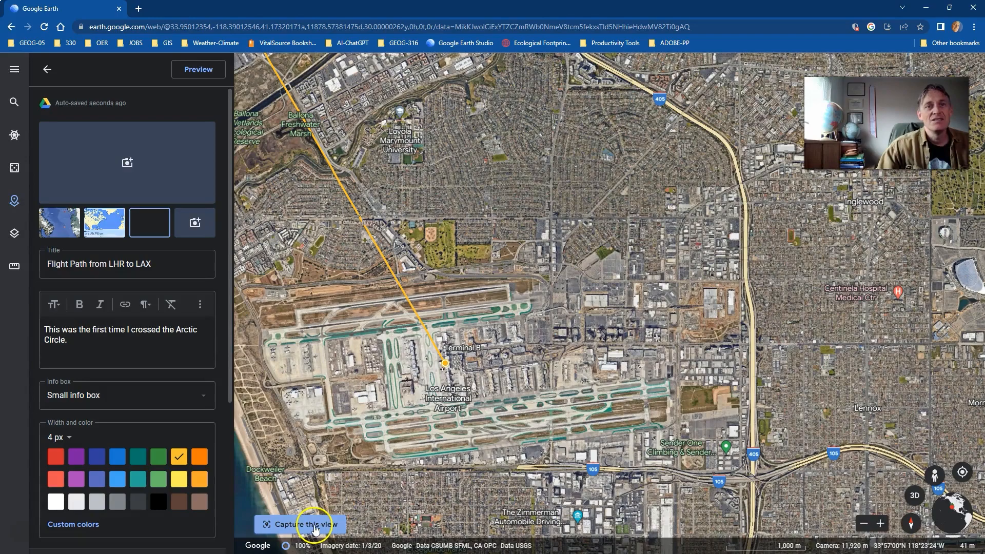
# - Add the aerial ice photo "untitled-820-Edit" from the Arctic Circle folder as the path's fourth image
pyautogui.click(159, 180)
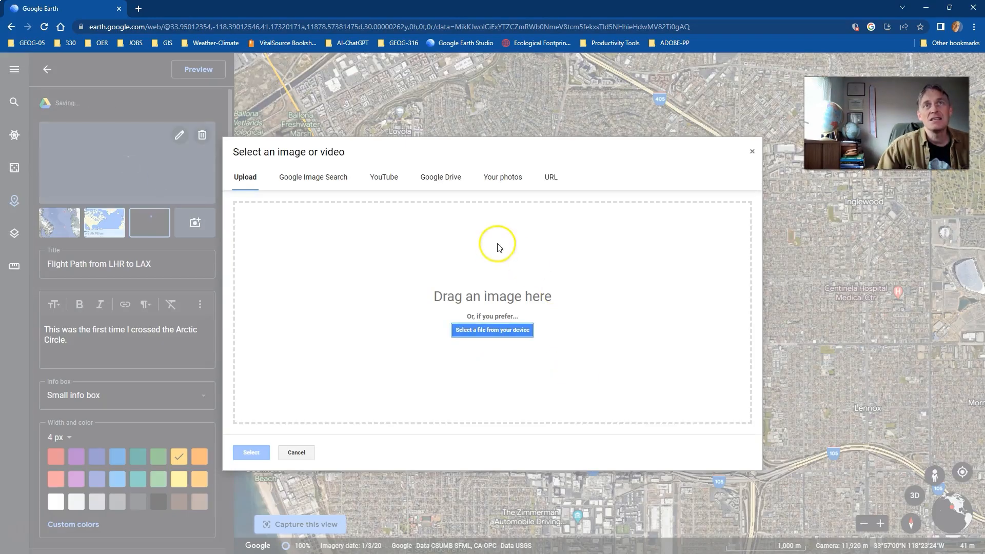
pyautogui.click(507, 337)
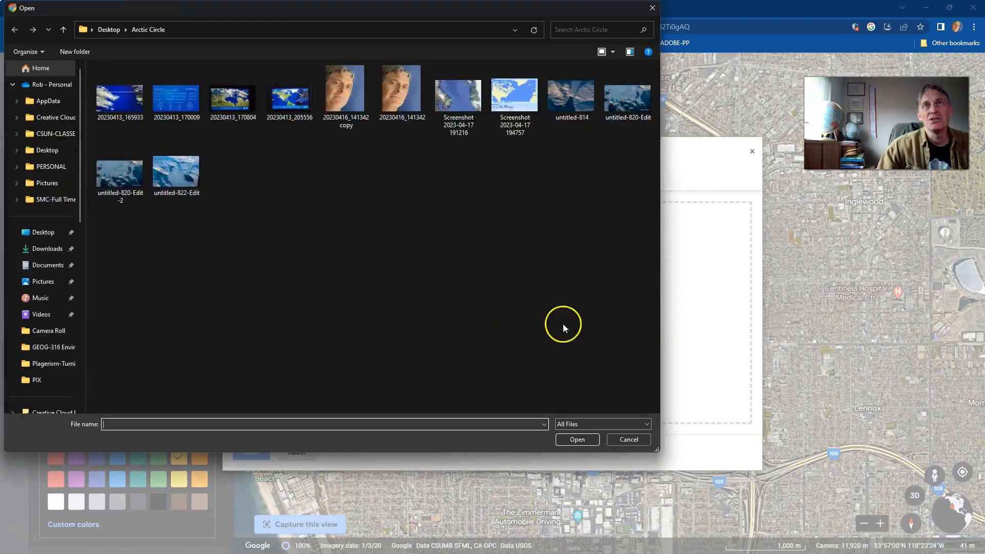
pyautogui.click(627, 97)
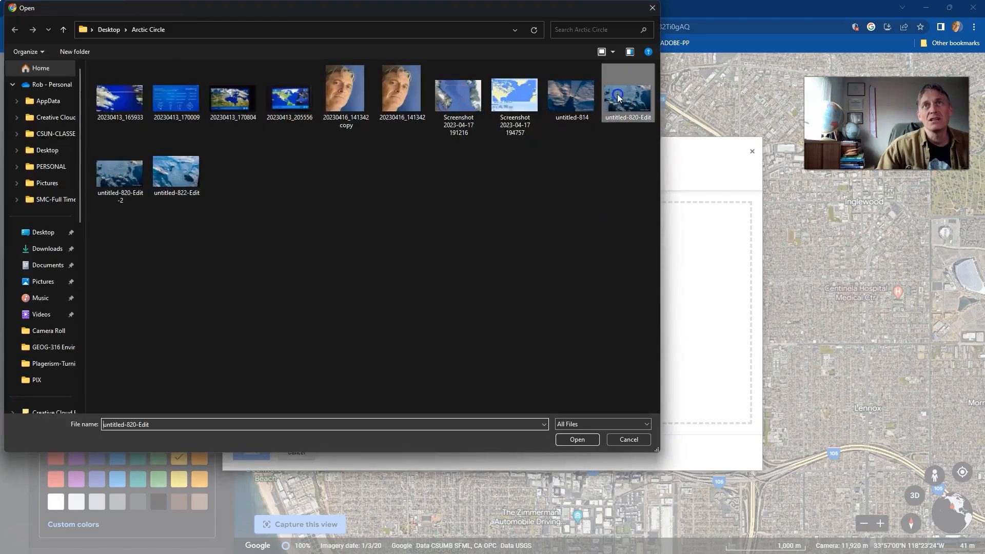
pyautogui.click(579, 443)
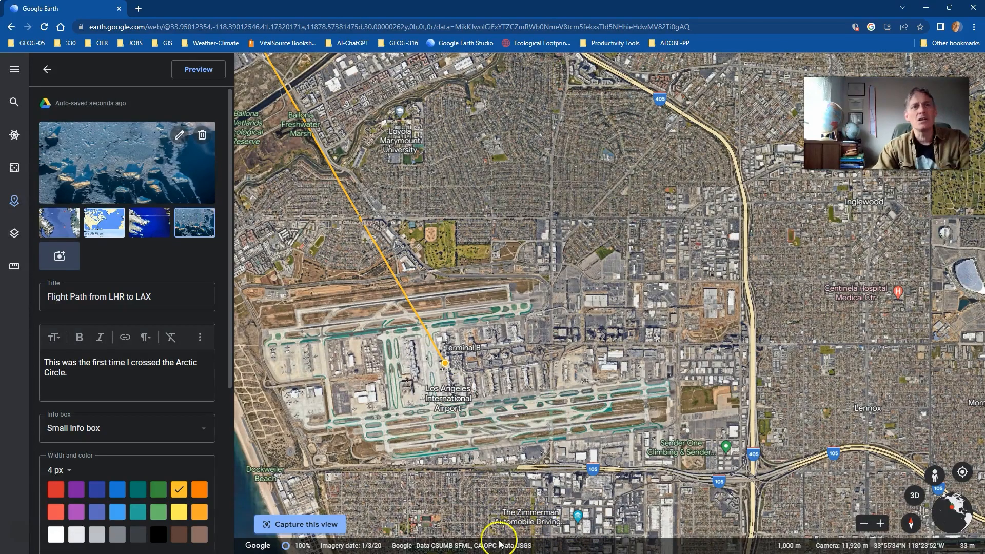
# - Color the flight path red and set its line width to 12 px
pyautogui.scroll(-2, 67, 478)
pyautogui.click(61, 393)
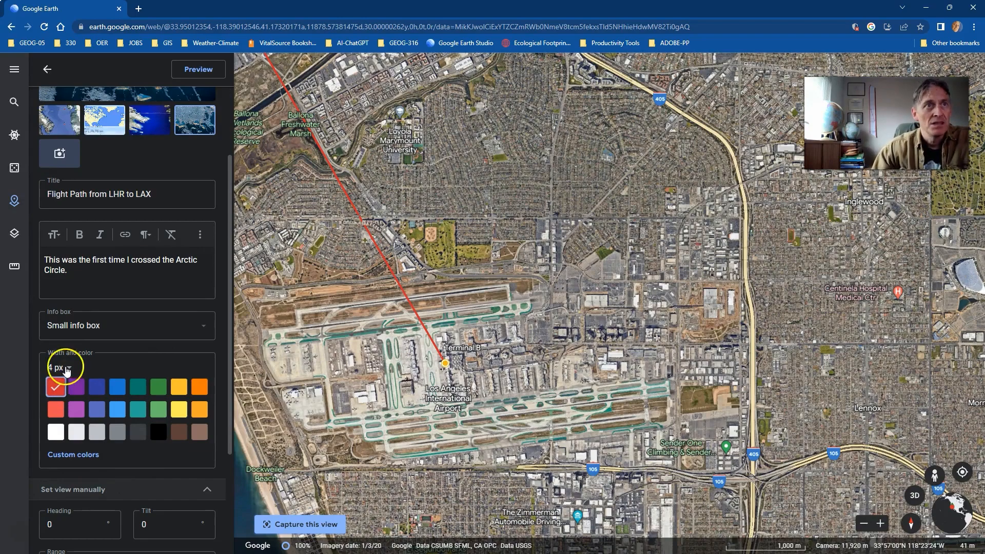
pyautogui.click(58, 368)
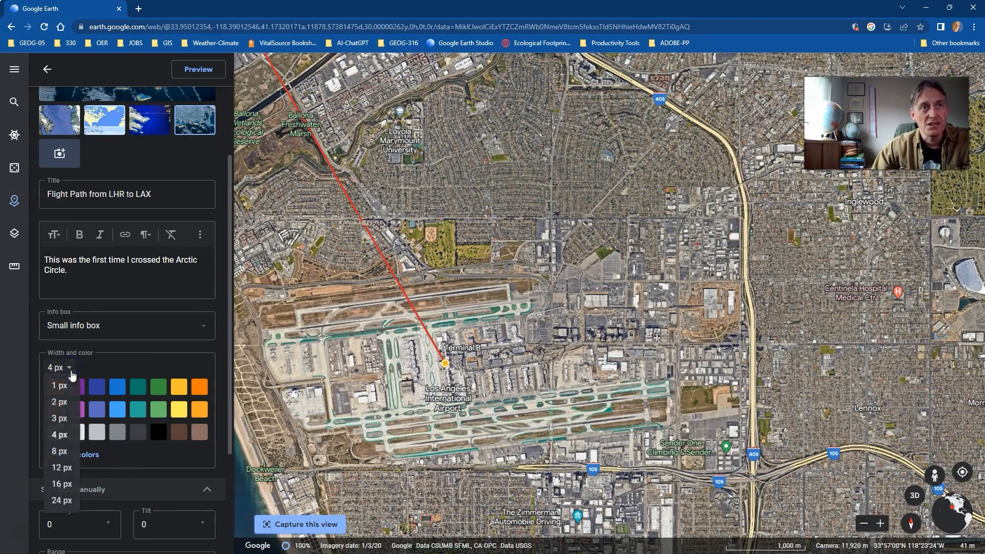
pyautogui.click(67, 472)
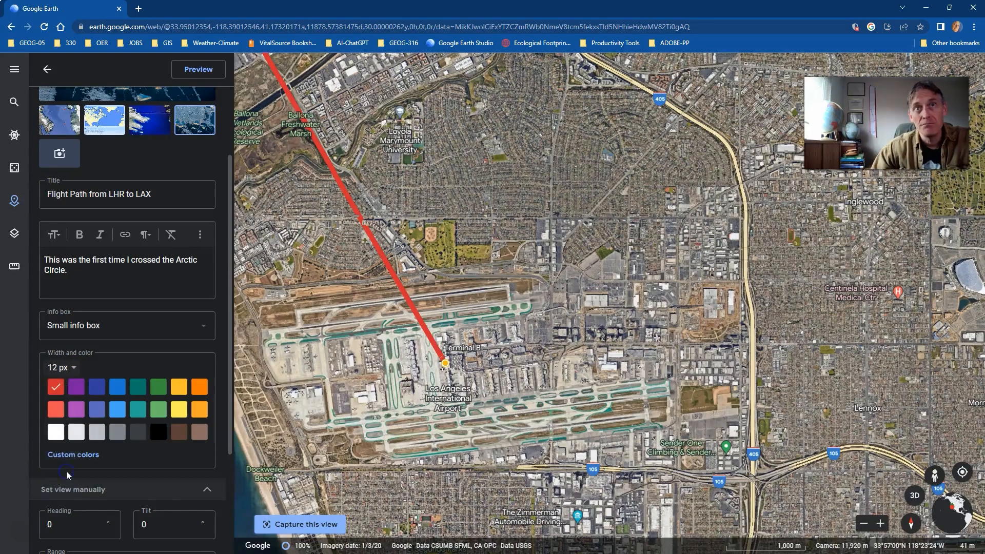
# - Examine the whole flight path on the globe, from Los Angeles over Canada and Greenland to the United Kingdom
pyautogui.scroll(-5, 598, 402)
pyautogui.scroll(-5, 726, 113)
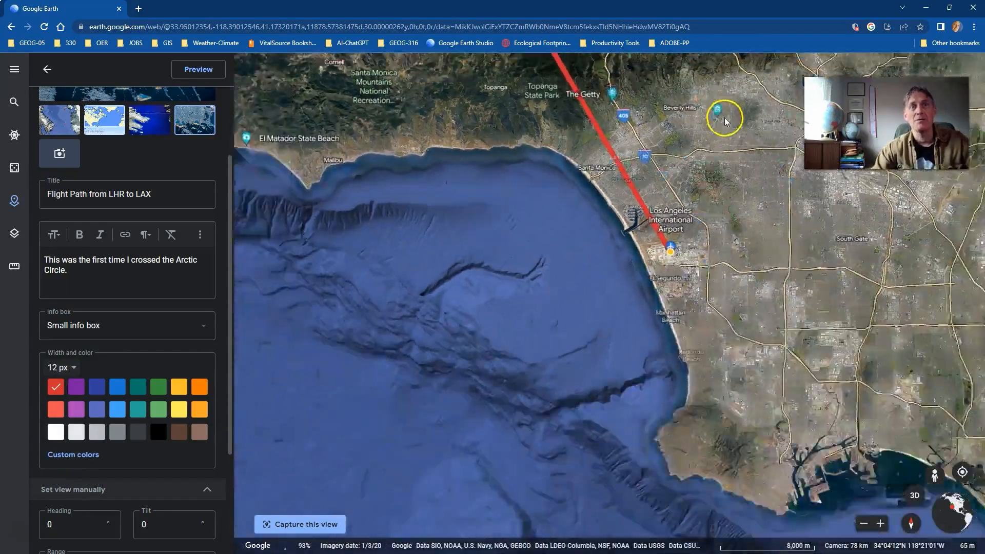
pyautogui.moveTo(724, 126); pyautogui.dragTo(445, 313)
pyautogui.scroll(-10, 696, 261)
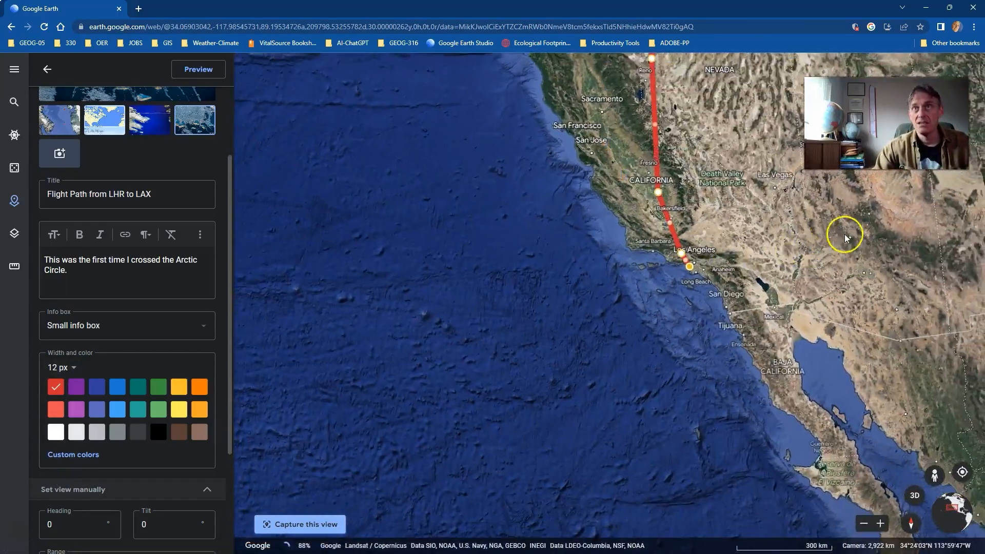
pyautogui.moveTo(848, 232); pyautogui.dragTo(645, 368)
pyautogui.scroll(-8, 711, 287)
pyautogui.moveTo(715, 283); pyautogui.dragTo(493, 333)
pyautogui.scroll(-3, 621, 265)
pyautogui.scroll(-3, 622, 264)
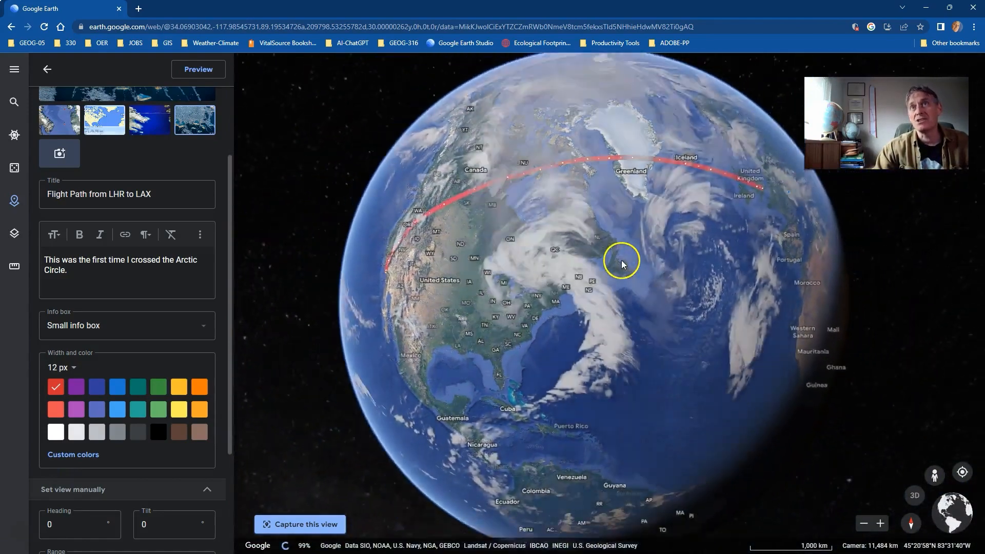
pyautogui.scroll(2, 577, 281)
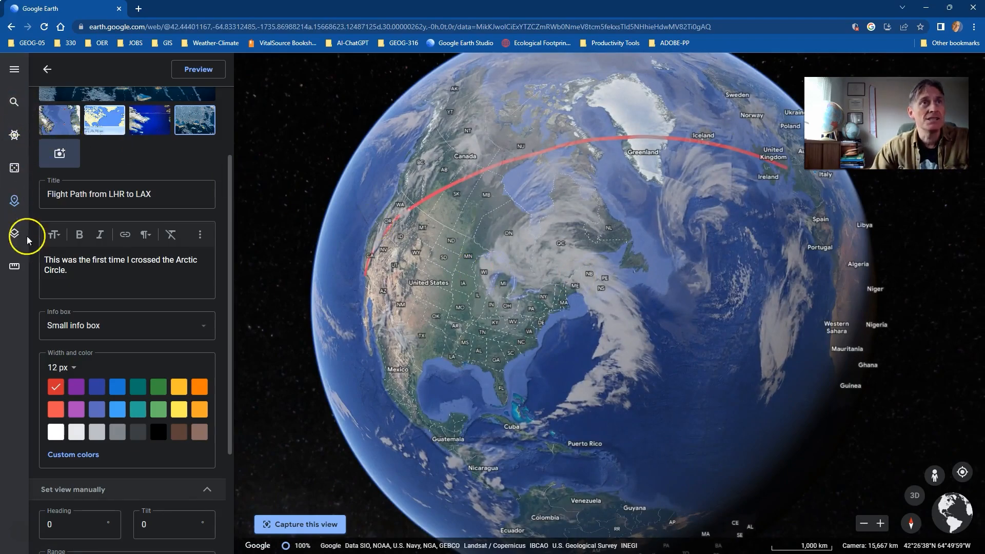
# - Switch the map style to Clean, without borders, labels, places or roads, and close the style settings
pyautogui.click(8, 235)
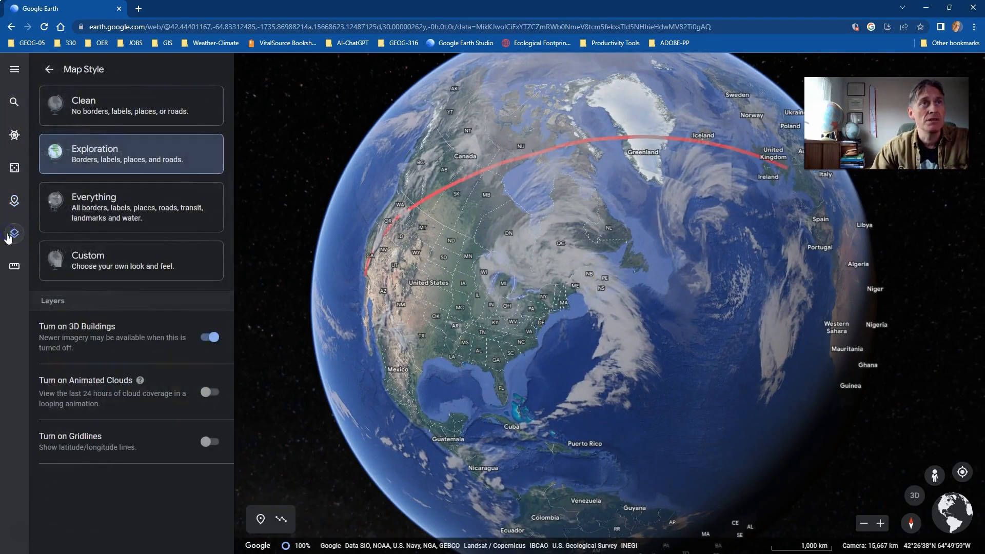
pyautogui.click(139, 104)
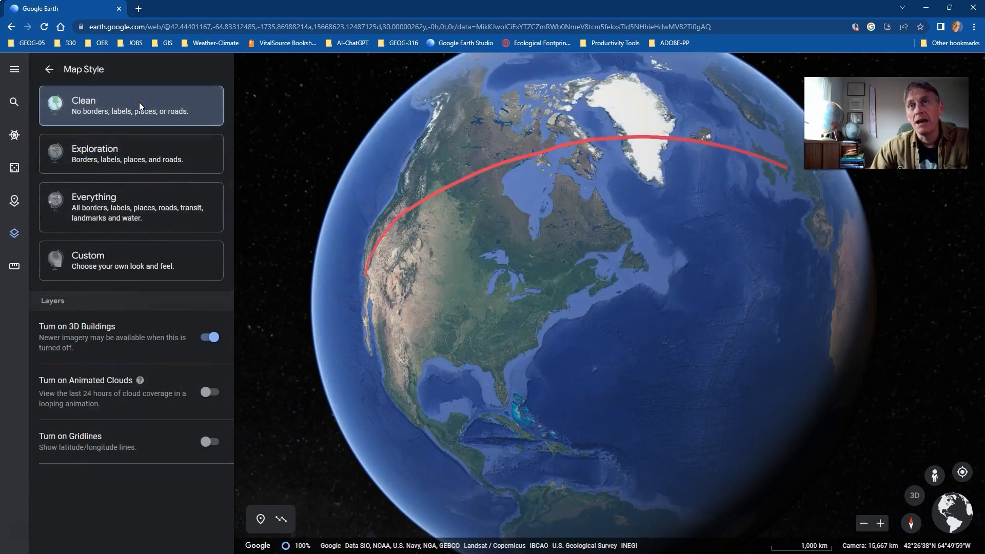
pyautogui.moveTo(556, 252); pyautogui.dragTo(546, 278)
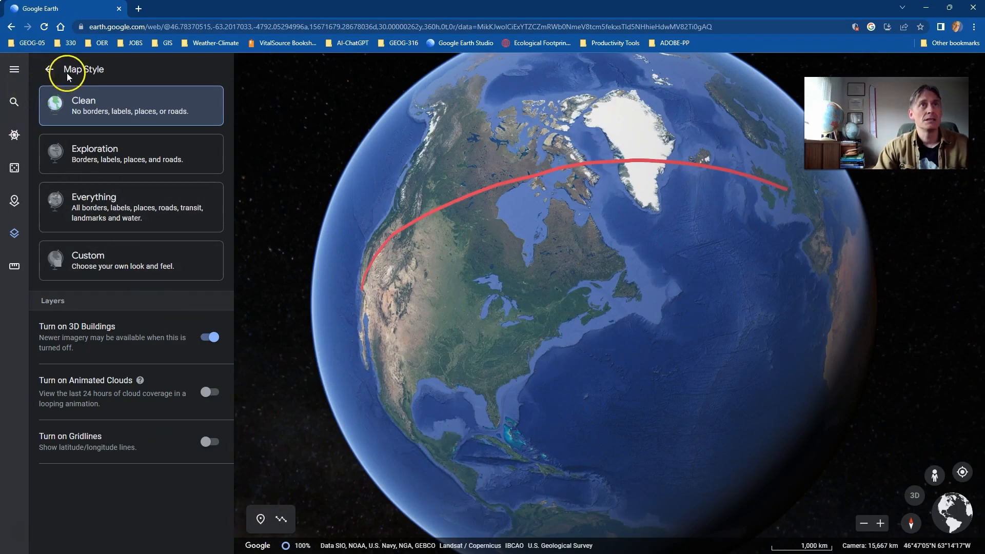
pyautogui.click(49, 70)
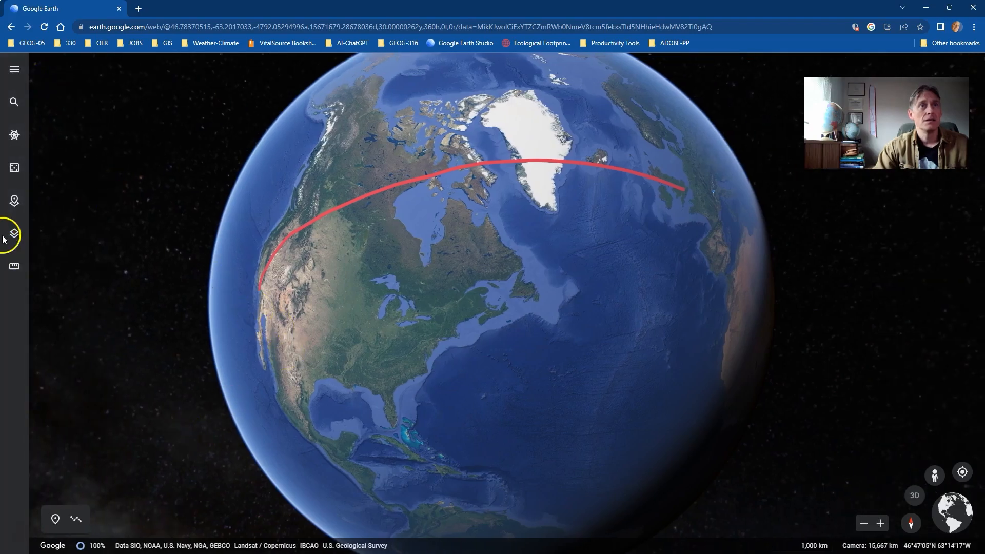
# - Reopen the flight path for editing, rotate the globe to frame the entire route, and capture that view for it
pyautogui.click(460, 173)
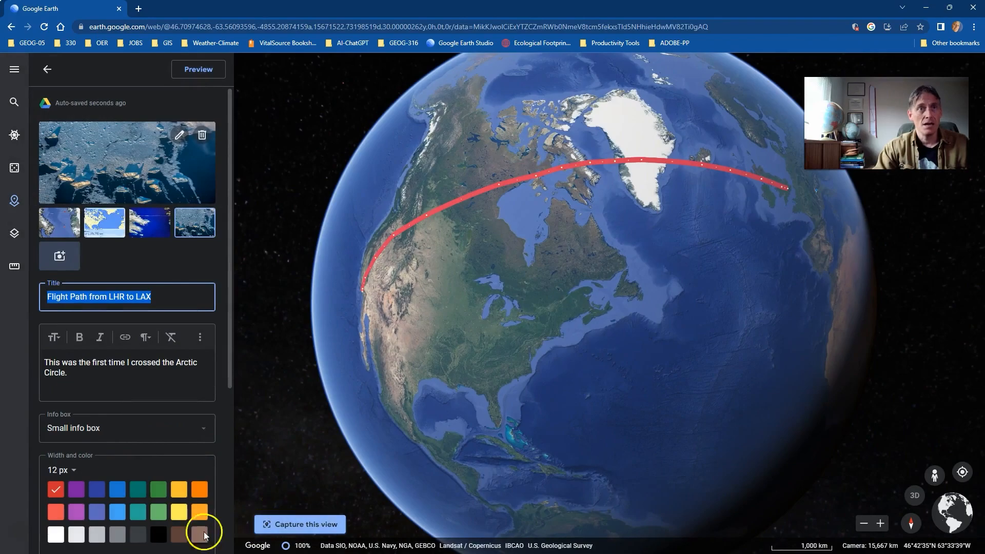
pyautogui.scroll(-4, 143, 464)
pyautogui.scroll(-1, 143, 464)
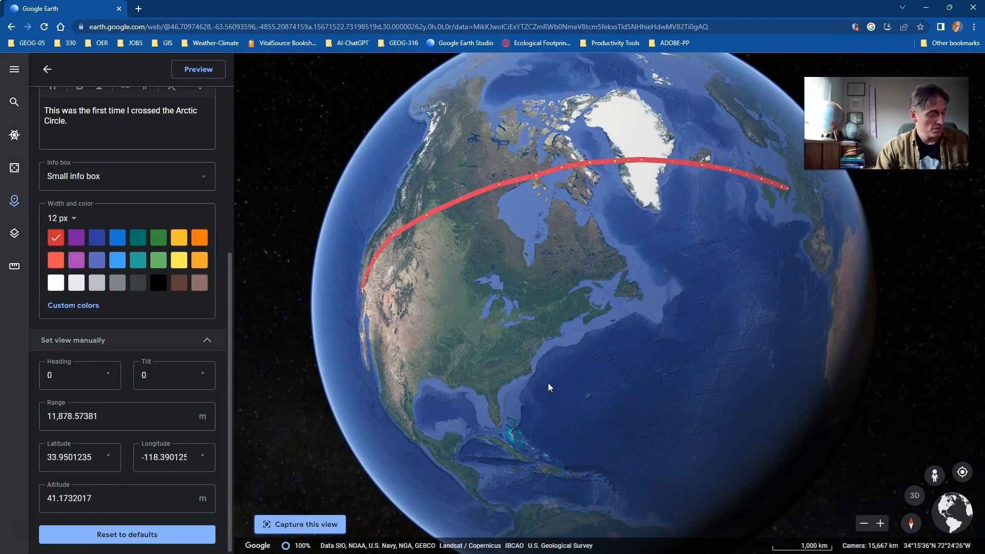
pyautogui.keyDown('shift'); pyautogui.moveTo(552, 390); pyautogui.dragTo(507, 476); pyautogui.keyUp('shift')
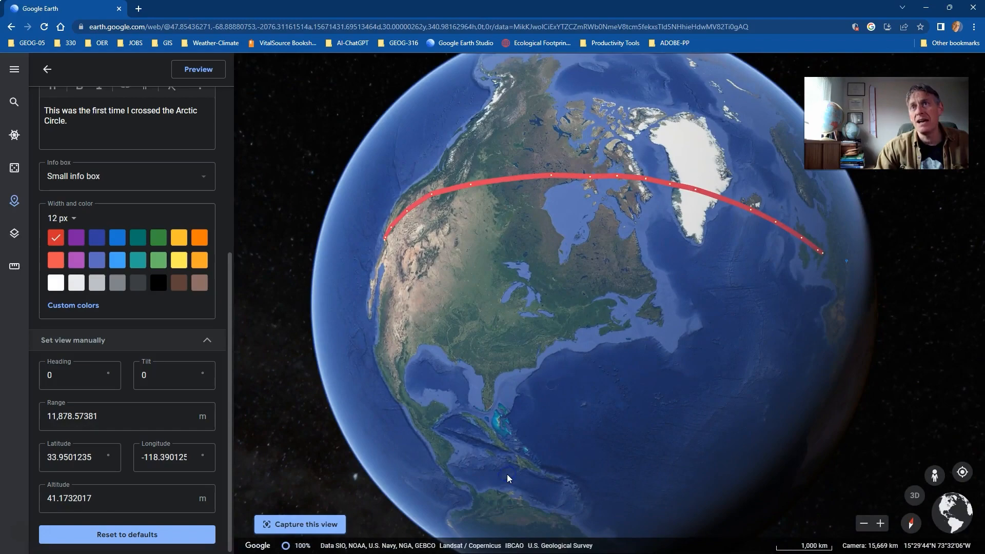
pyautogui.moveTo(650, 405); pyautogui.dragTo(626, 400)
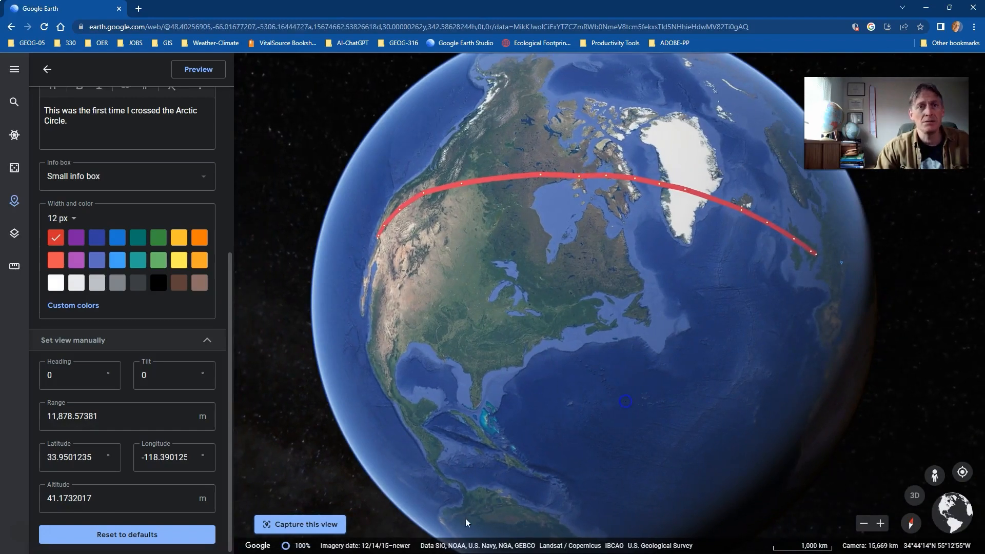
pyautogui.click(329, 525)
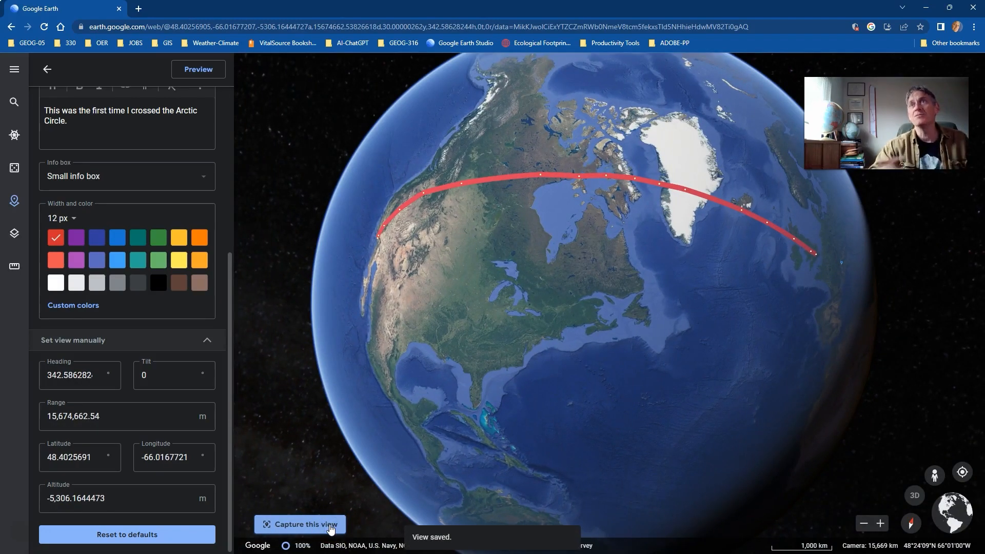